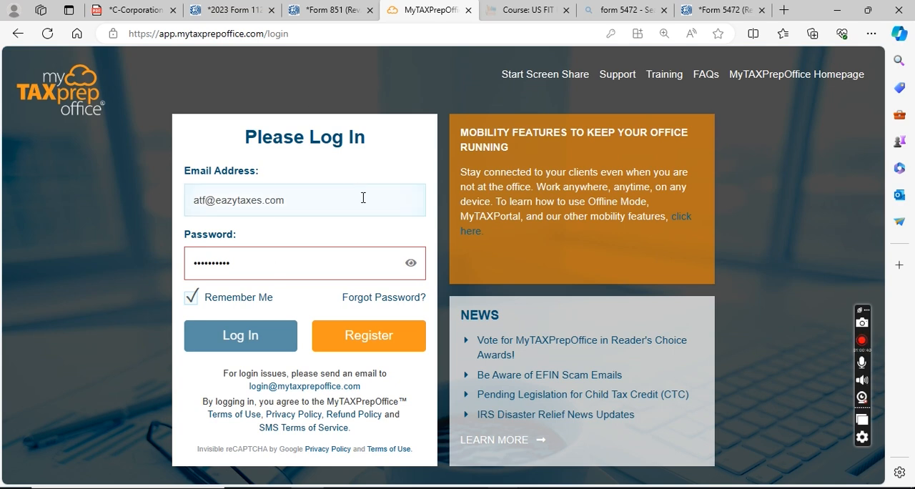
- Try to log in with the prefilled account, reloading the login page for a further attempt
left_click(240, 350)
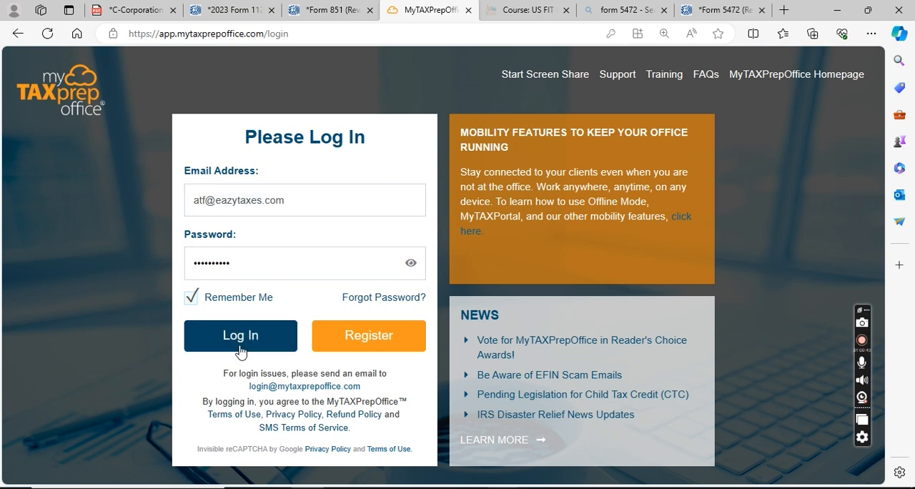
left_click(241, 350)
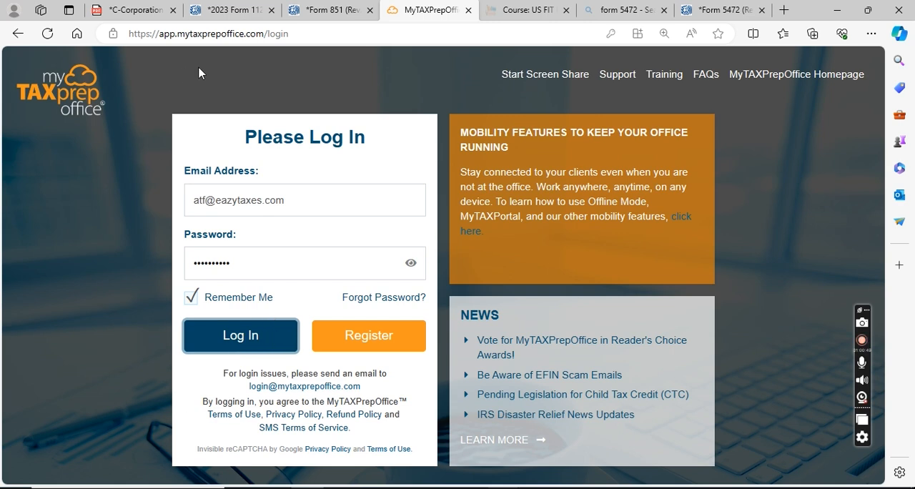
left_click(348, 30)
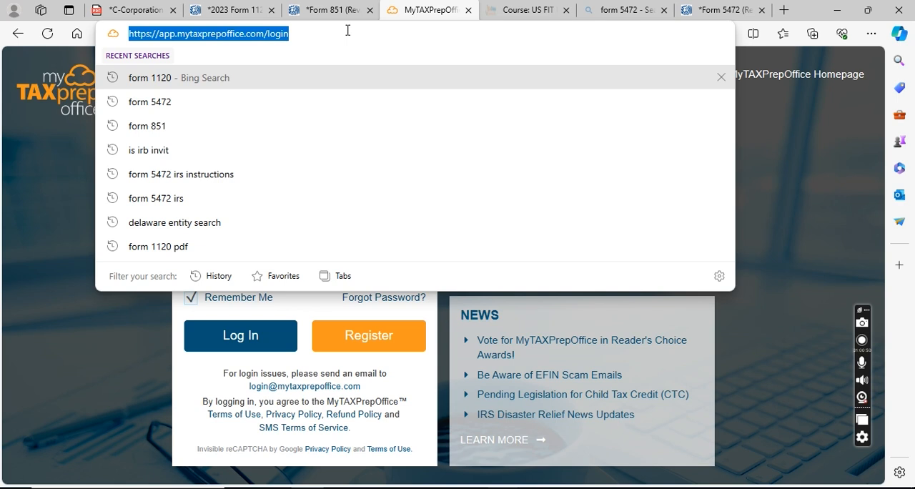
key("Return")
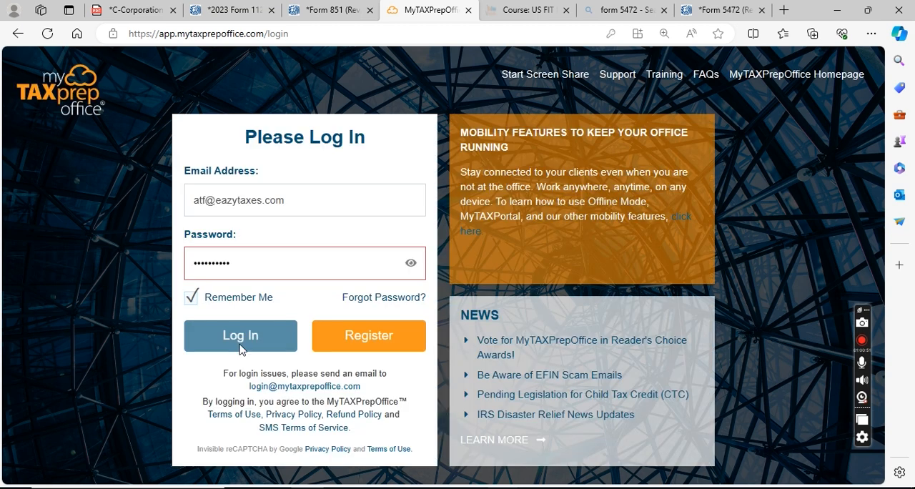
left_click(241, 348)
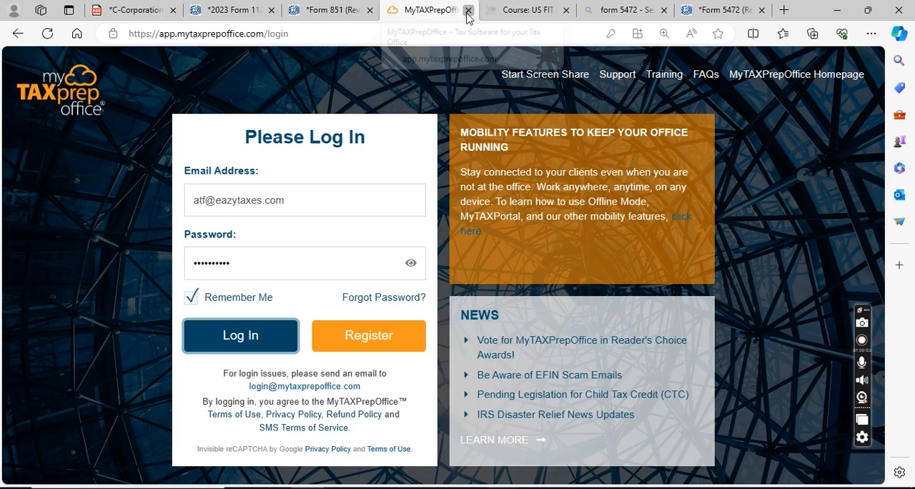
- Close the unresponsive login page and reopen app.mytaxprepoffice.com/login in place of the US FIT course page
left_click(469, 11)
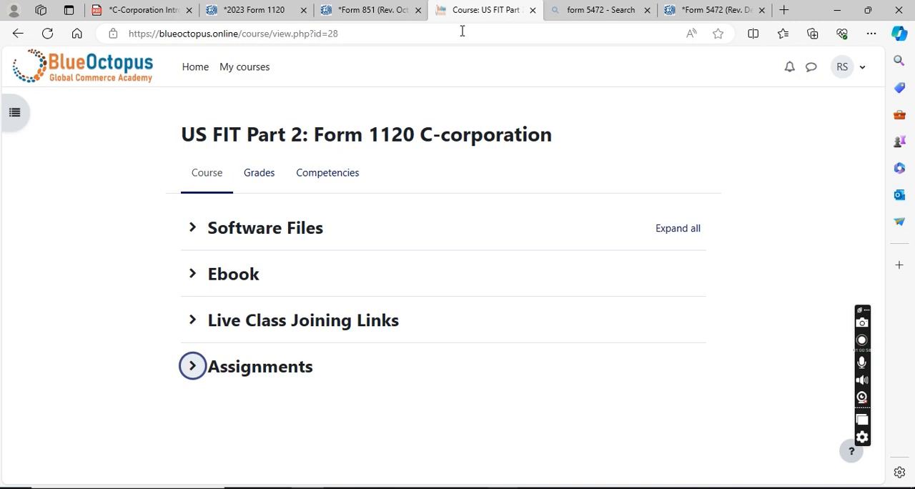
left_click(462, 31)
type("myta")
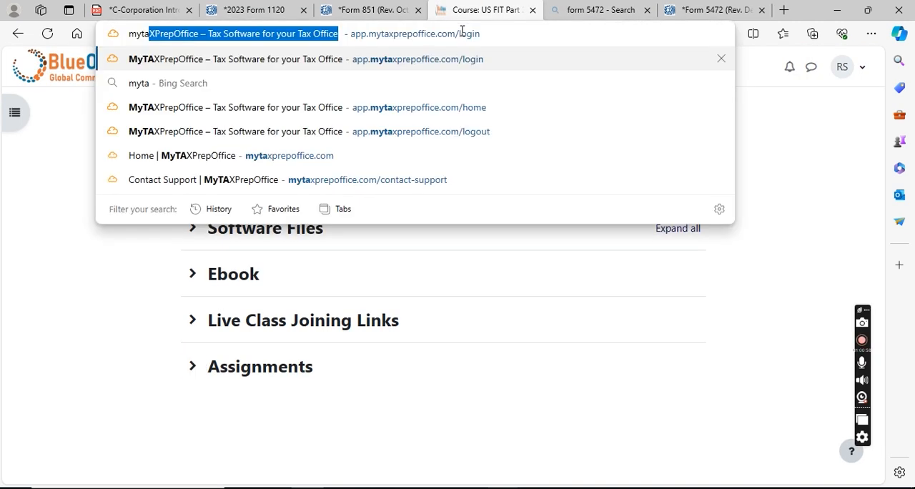
key("Return")
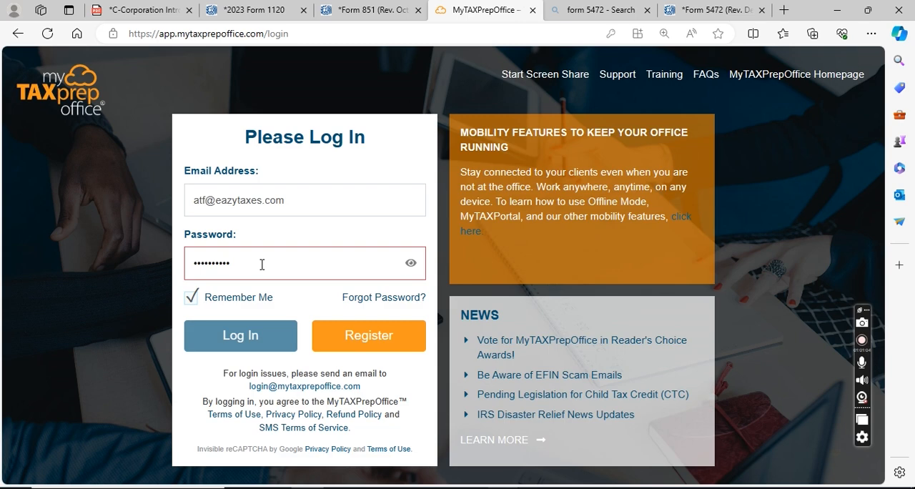
- Fill the login form from the second saved account and try to log in with it
left_click(296, 202)
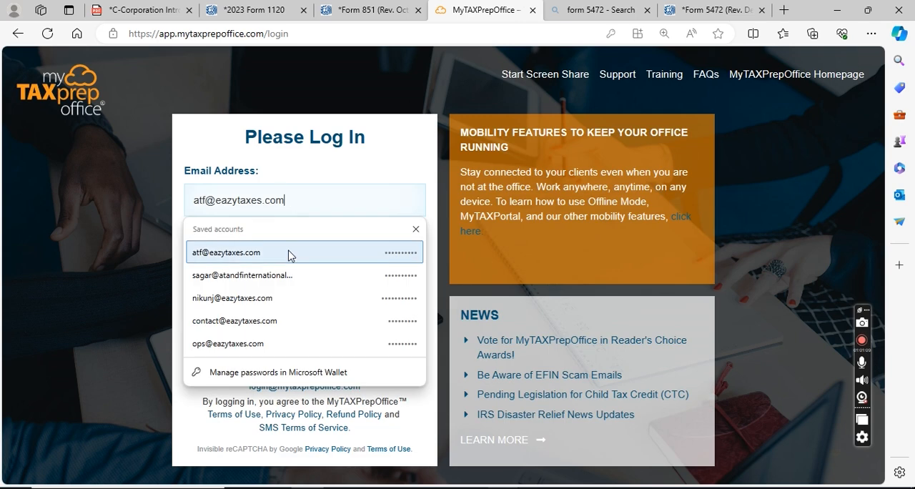
left_click(288, 274)
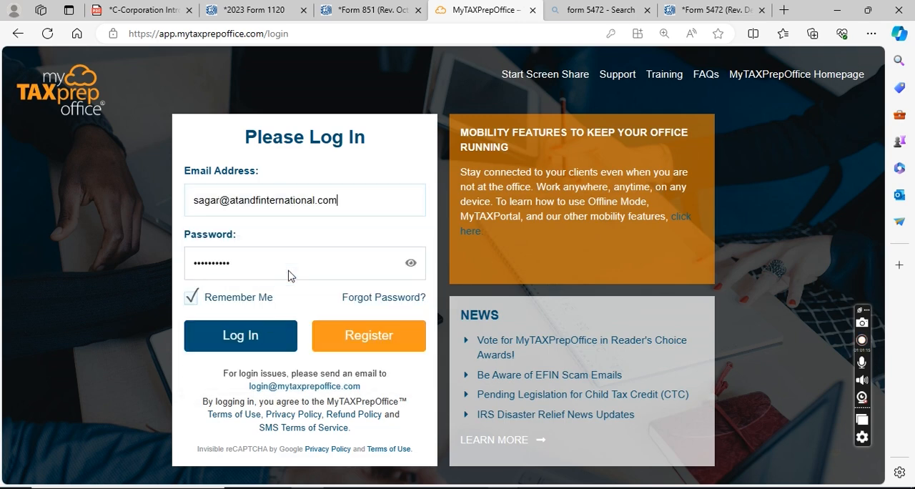
left_click(261, 336)
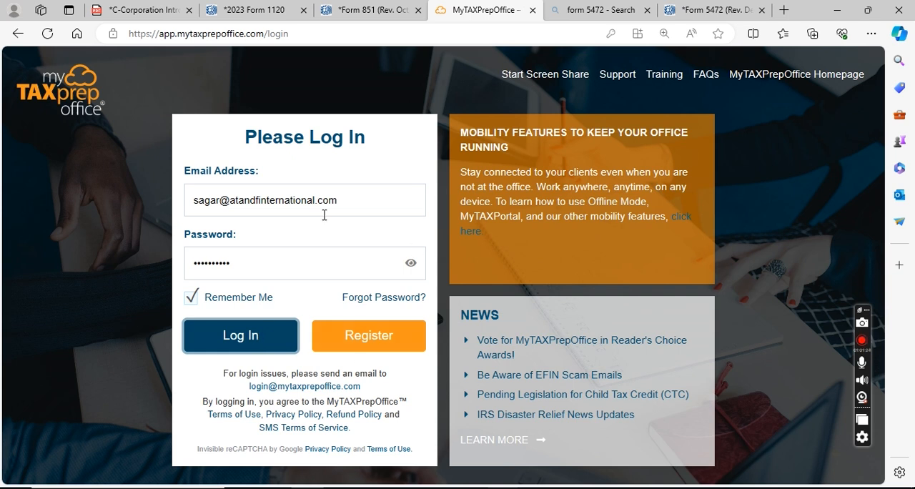
- Switch to Chrome, find mytaxprepoffice through a Google search in a new tab, and open the site's login page
mouse_move(308, 488)
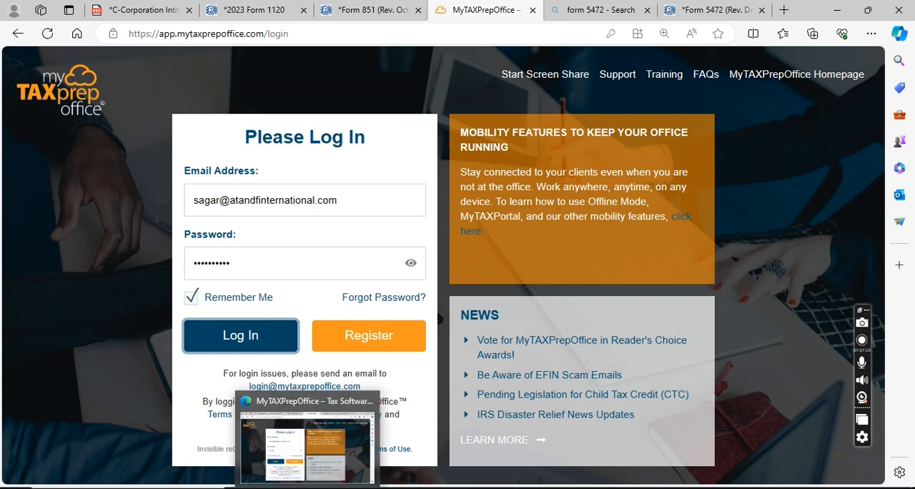
mouse_move(441, 488)
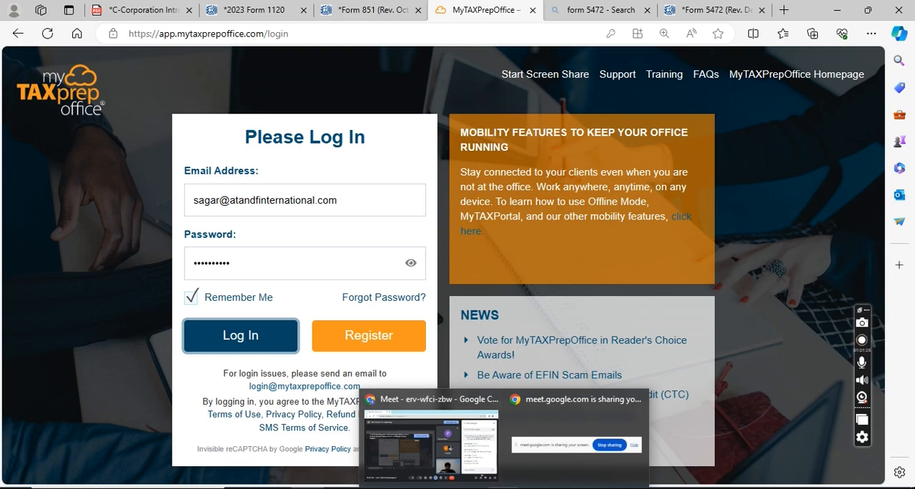
left_click(455, 453)
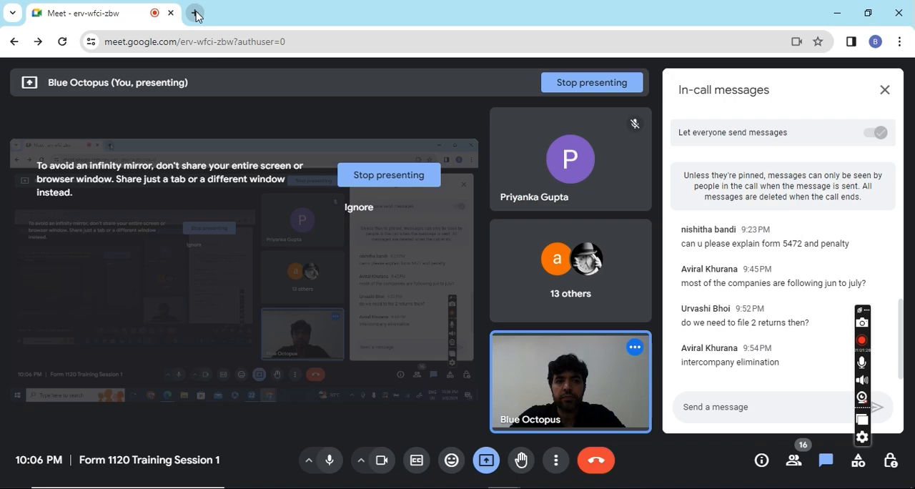
left_click(195, 13)
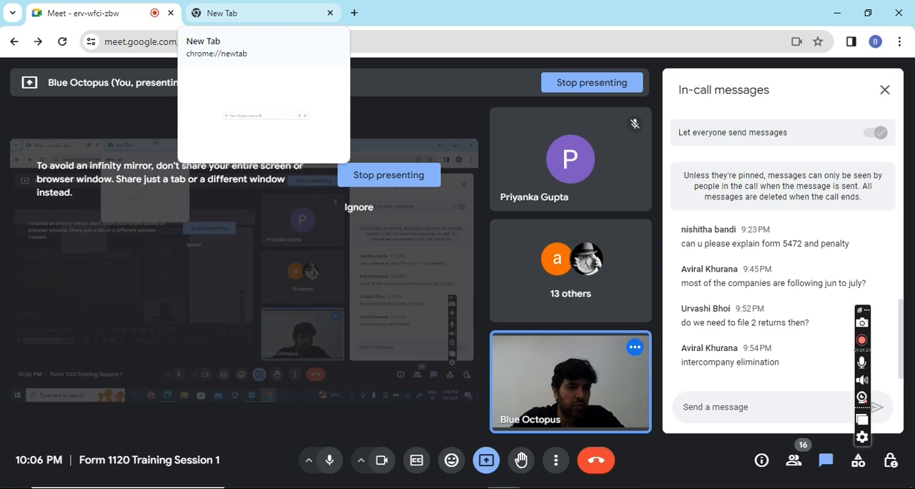
left_click(269, 15)
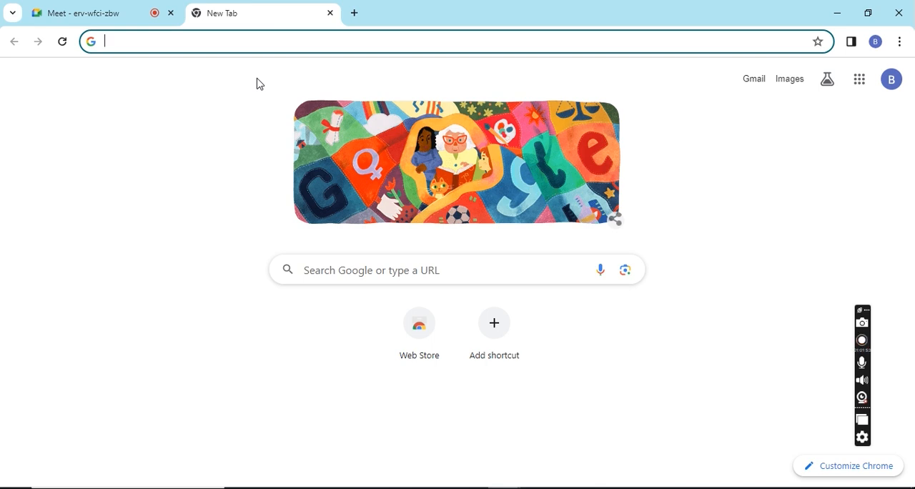
type("mytaxprep")
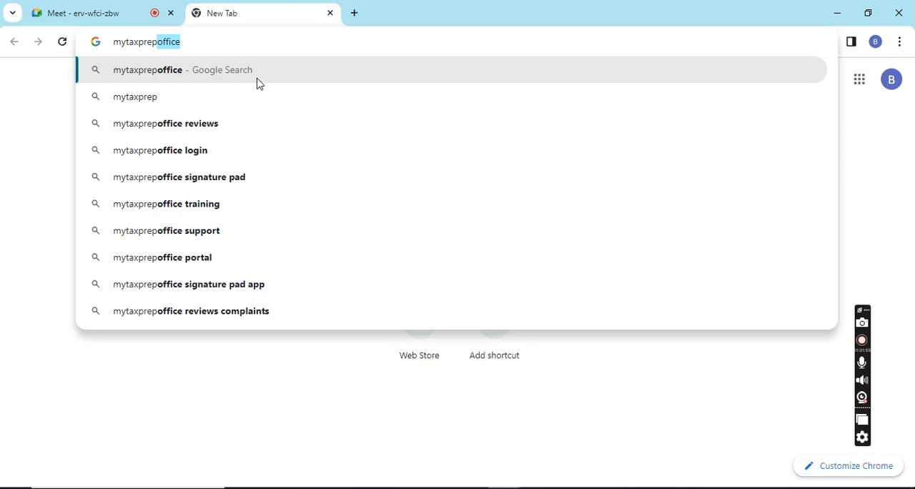
key("Return")
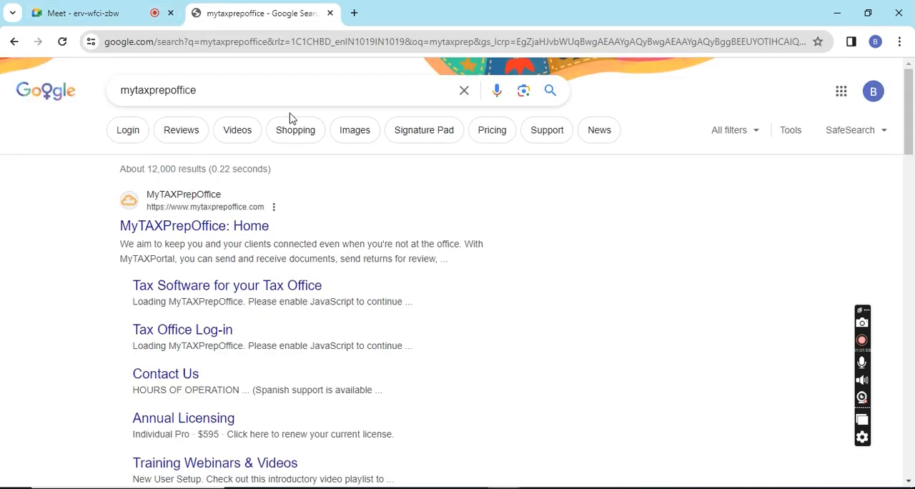
left_click(234, 230)
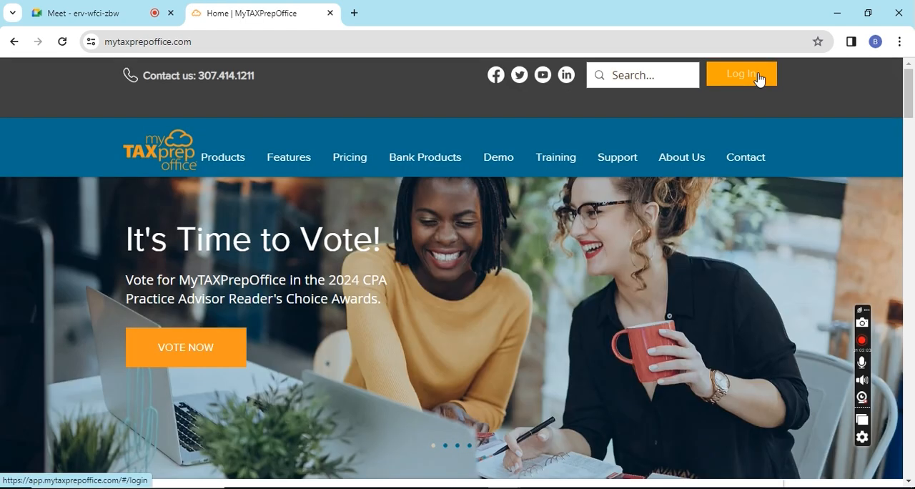
left_click(758, 77)
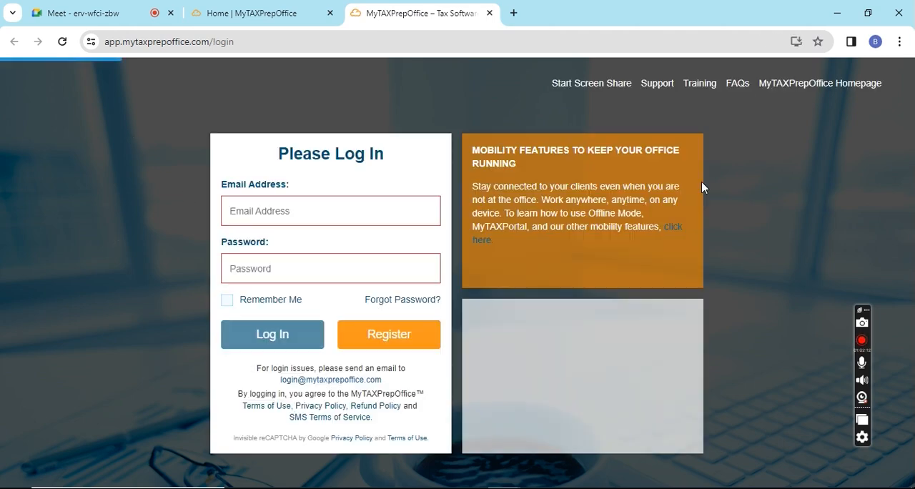
- Log in with the account's email address and password, and save the credentials in the browser
left_click(352, 213)
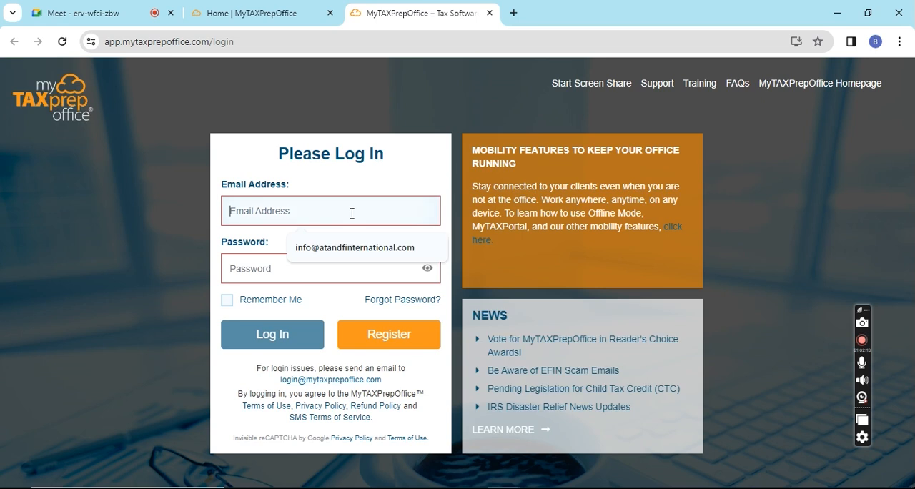
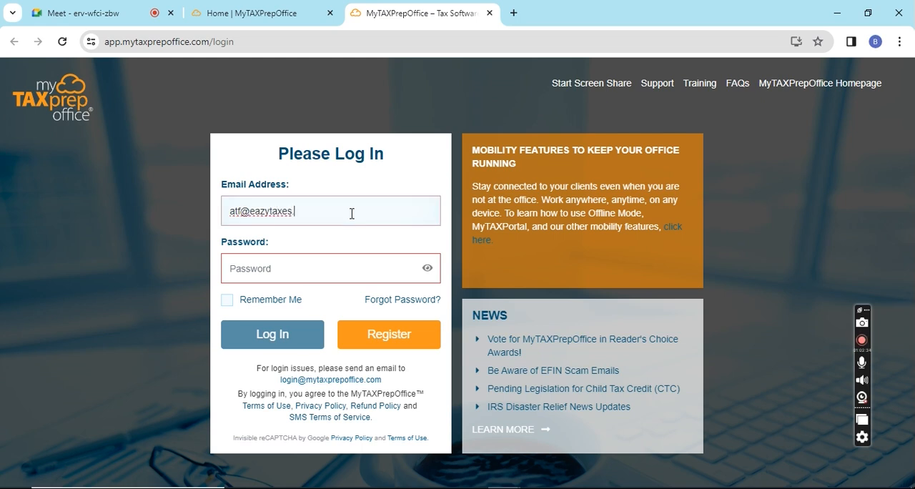
key("Tab")
type("•••••••")
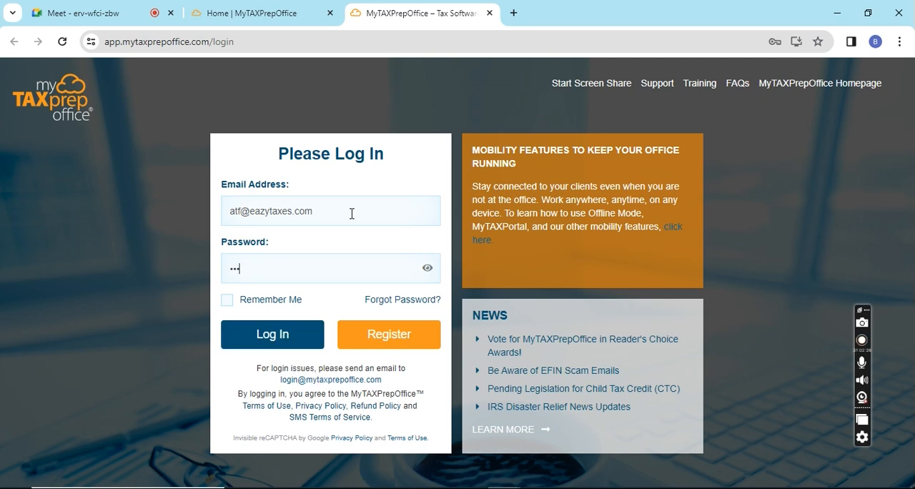
type("•••")
left_click(272, 341)
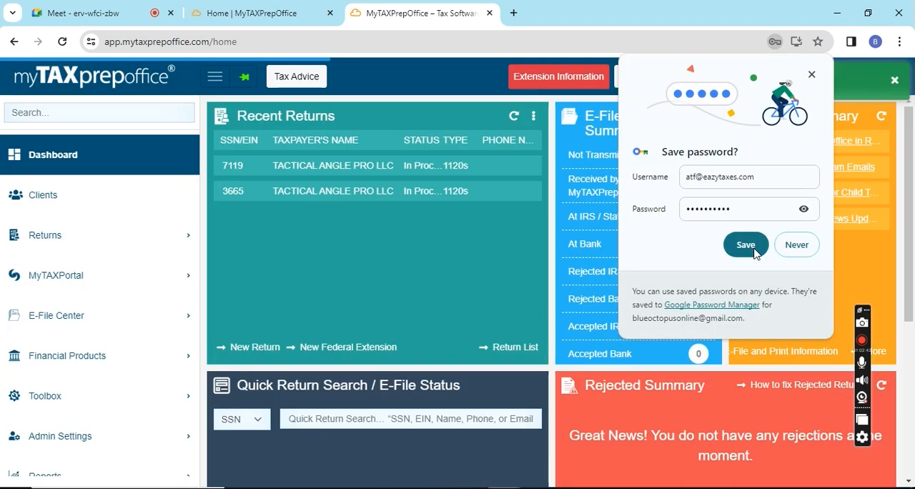
left_click(751, 248)
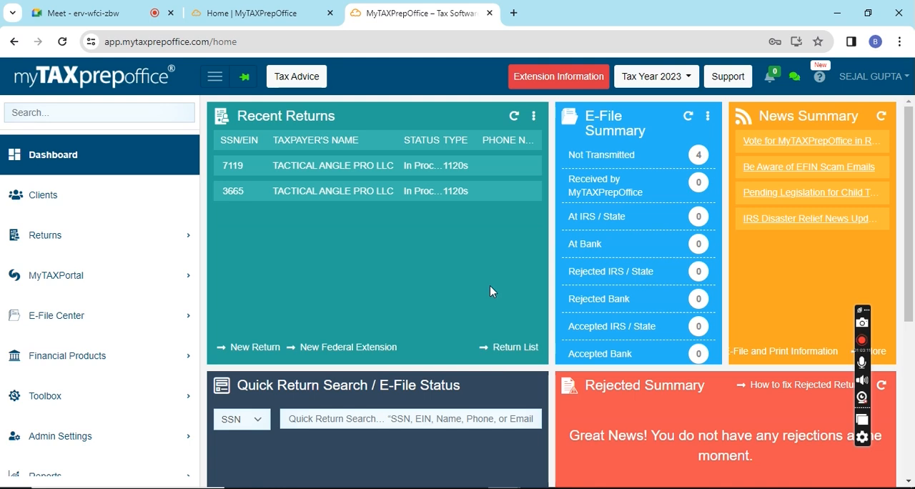
- Start a new return for a new client with the return type 1120 - Corporation
left_click(252, 347)
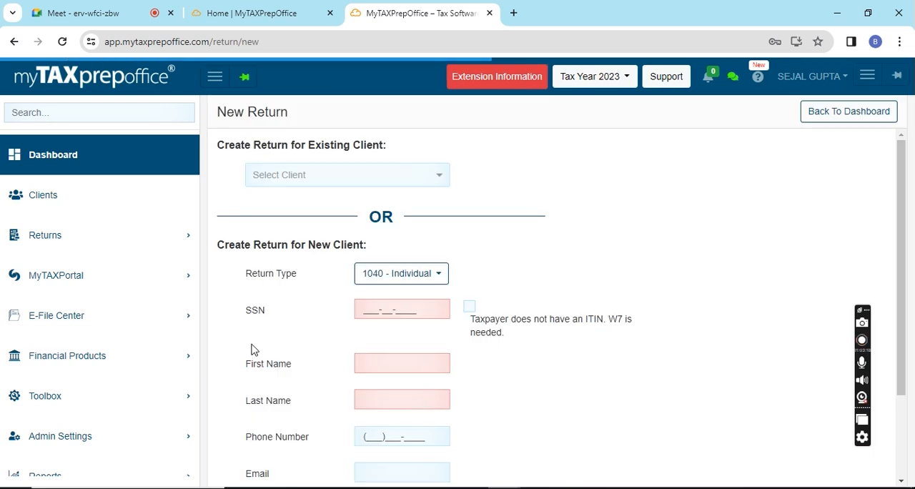
left_click(438, 184)
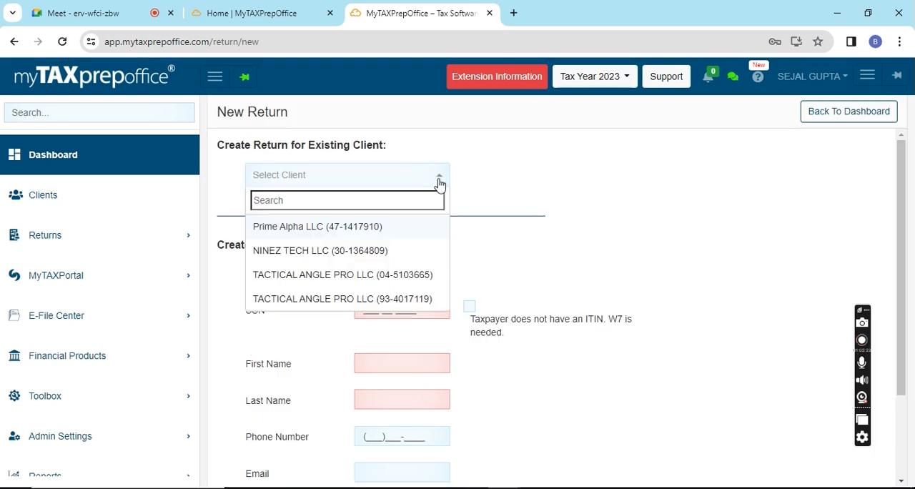
left_click(440, 185)
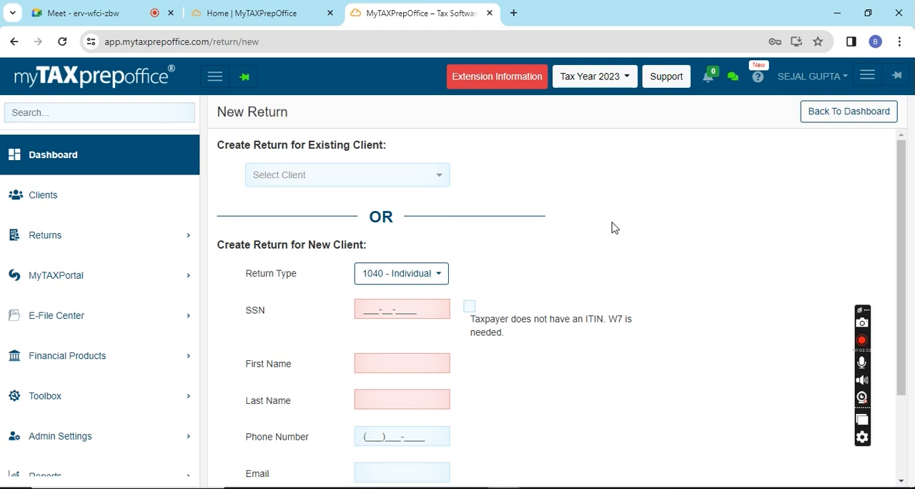
left_click(430, 278)
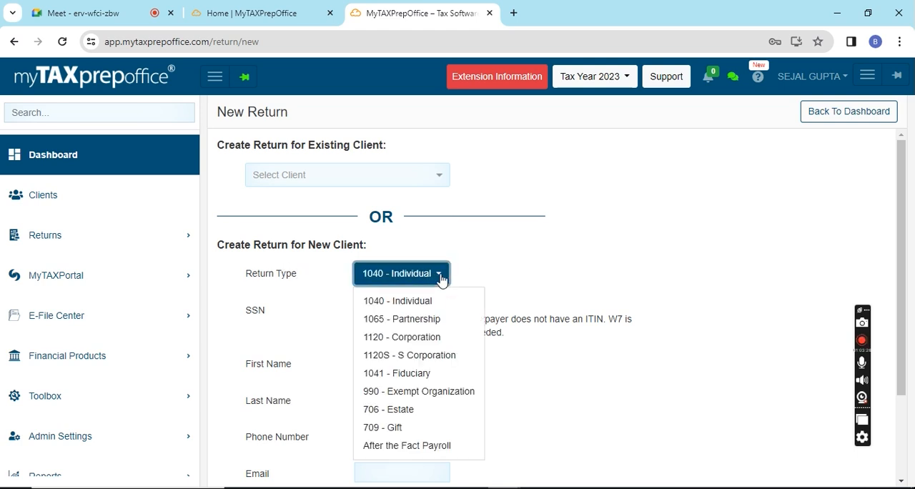
left_click(414, 340)
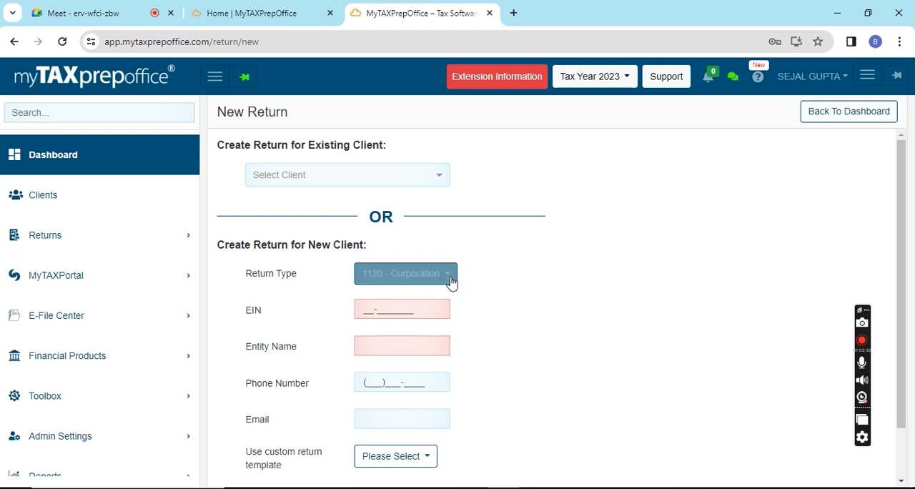
- Enter the new client's EIN in the 1120 - Corporation return form
left_click(367, 309)
type("32")
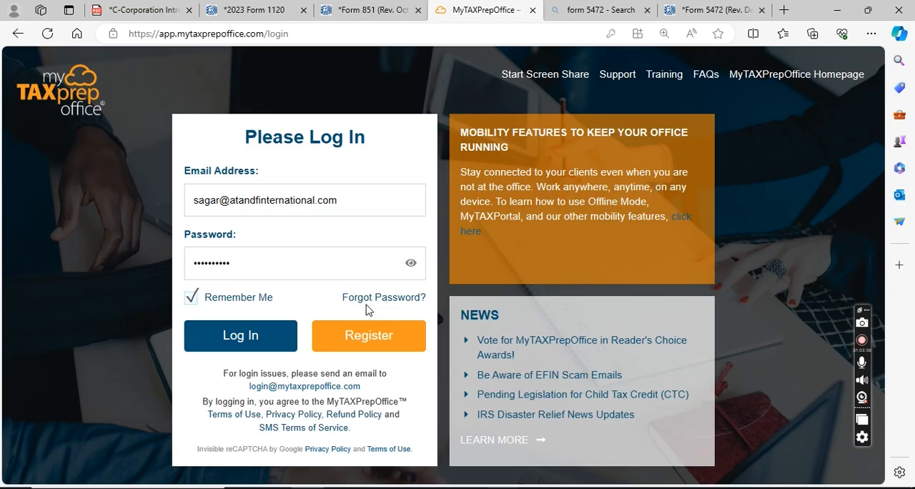
left_click(241, 335)
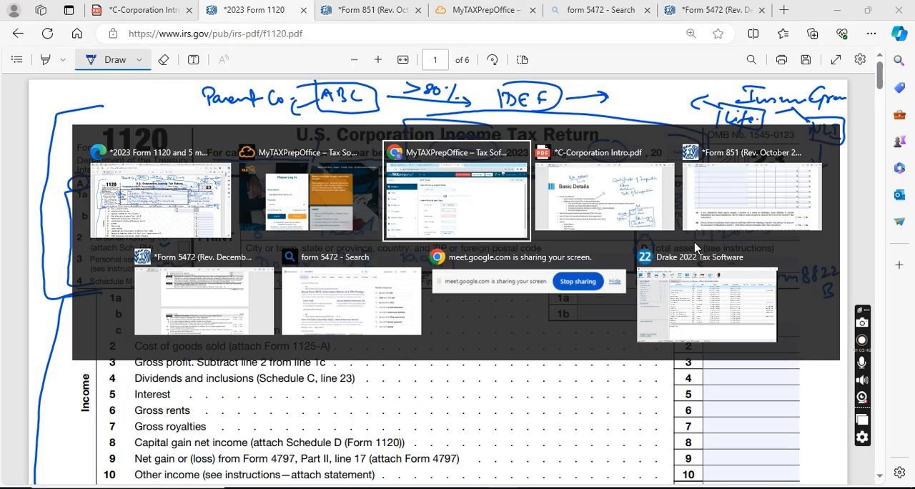
key("alt+Tab")
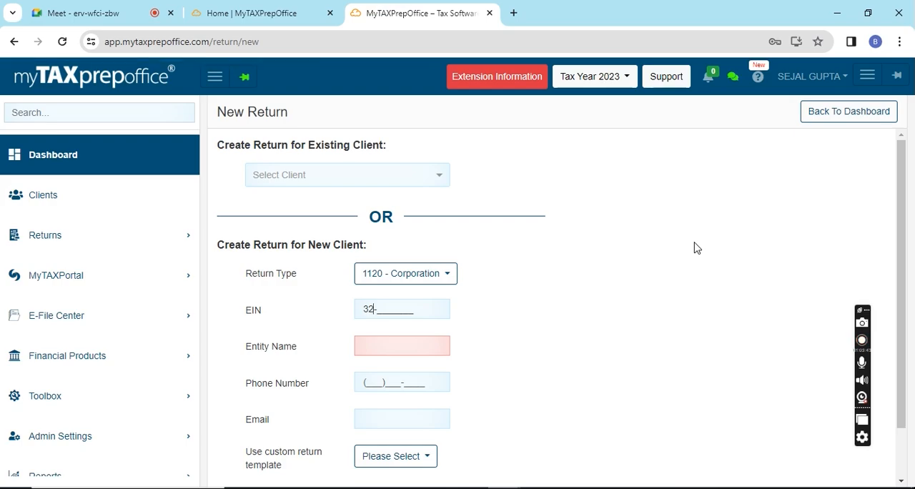
type("3456789")
key("Tab")
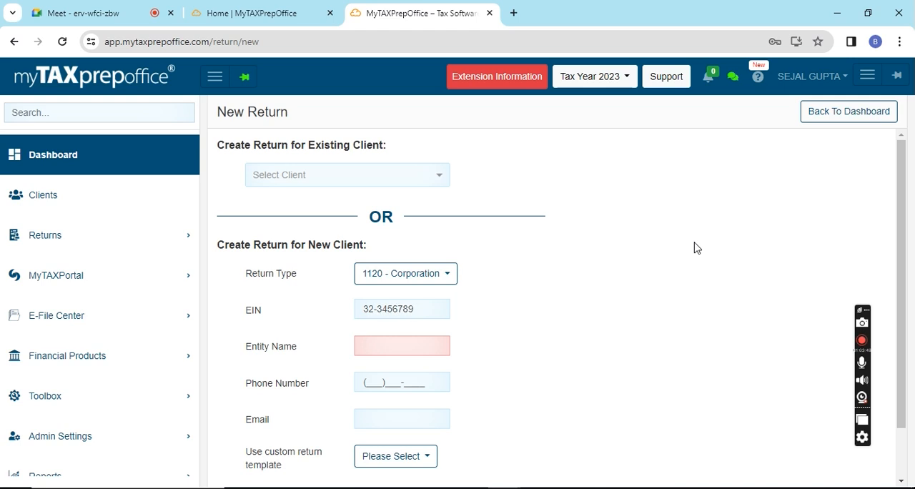
- Name the entity Fake Company Inc, skip the phone, email and template fields, and create the return in Forms Mode
type("Fake ")
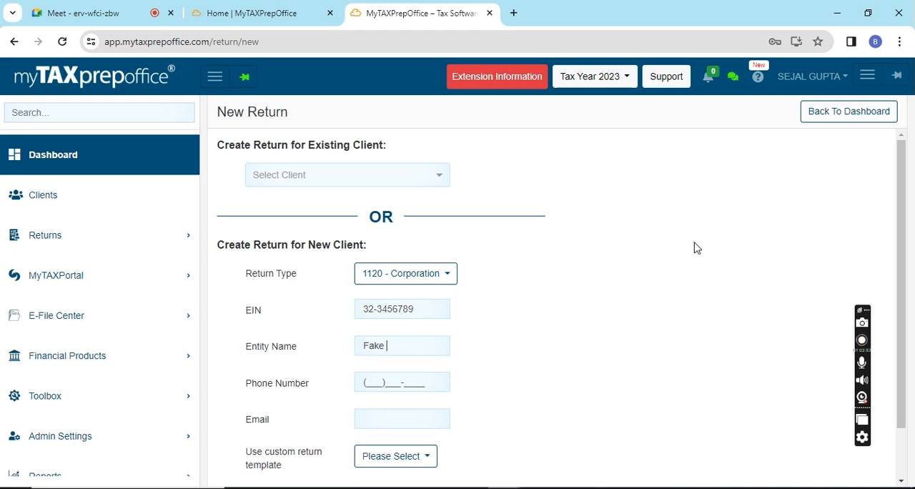
type("Company I")
type("nc")
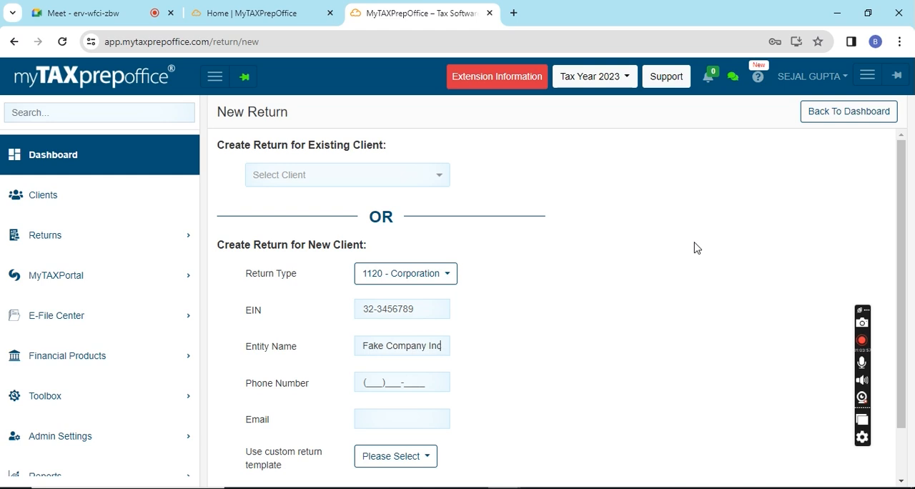
key("Tab")
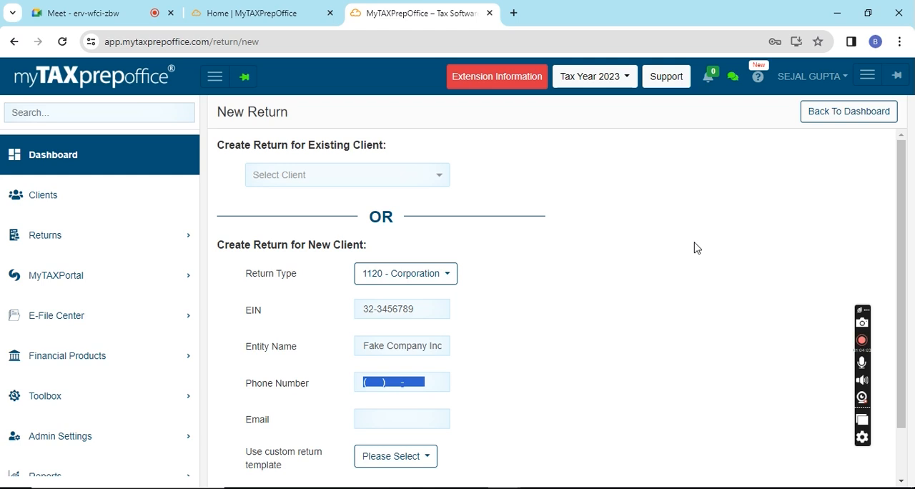
key("Tab")
key("Tab")
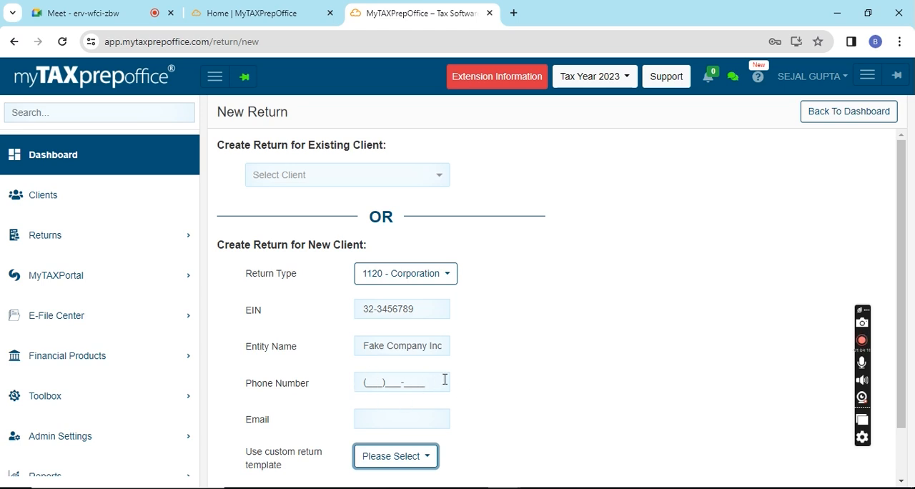
scroll(517, 385, "down", 1)
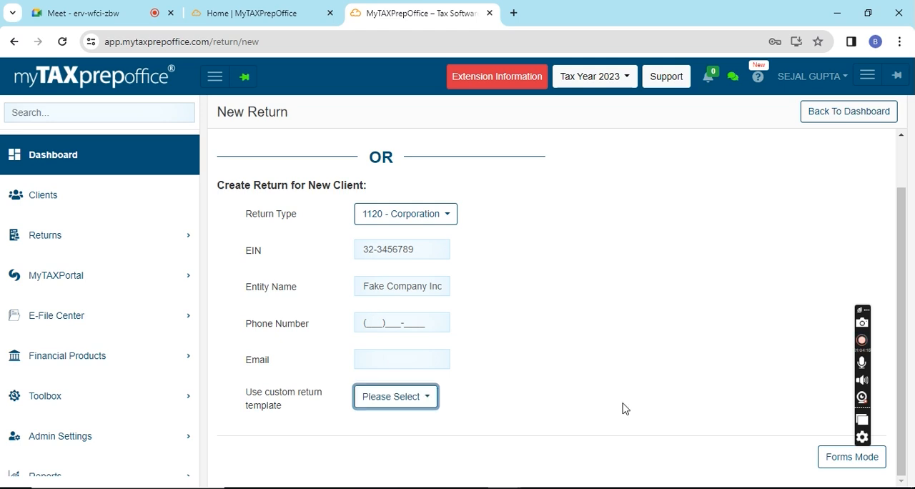
left_click(837, 463)
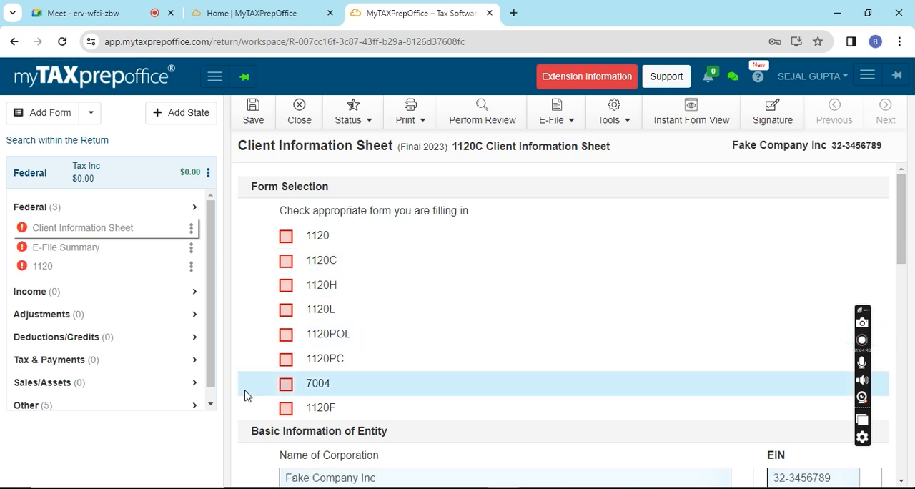
- Select 1120 as the form being filed and set the date incorporated to 04/01/2023
left_click(285, 237)
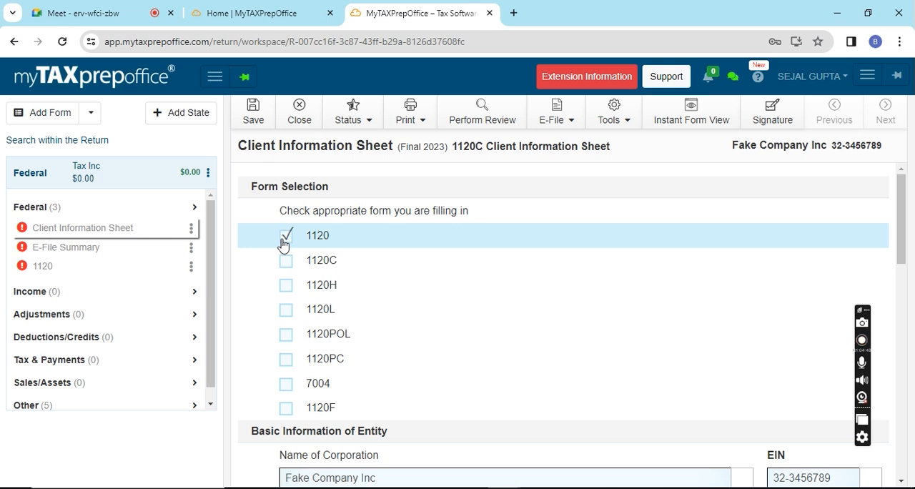
scroll(456, 311, "down", 1)
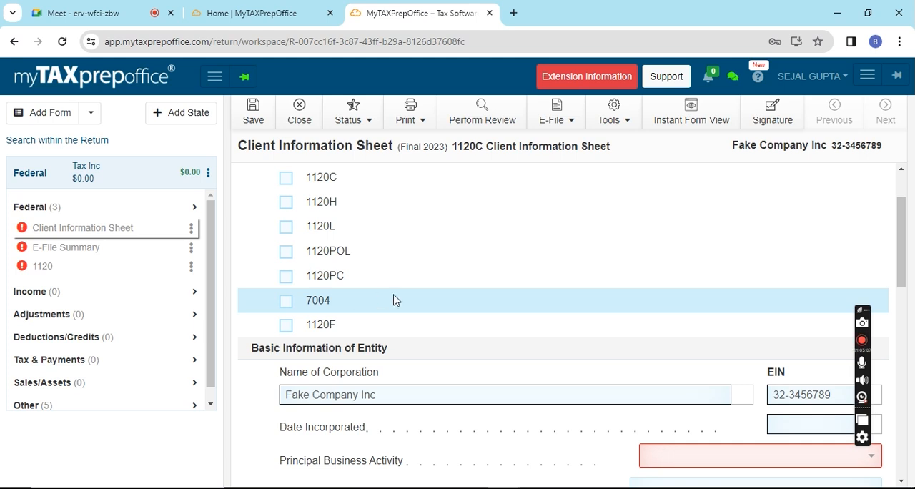
scroll(672, 357, "down", 2)
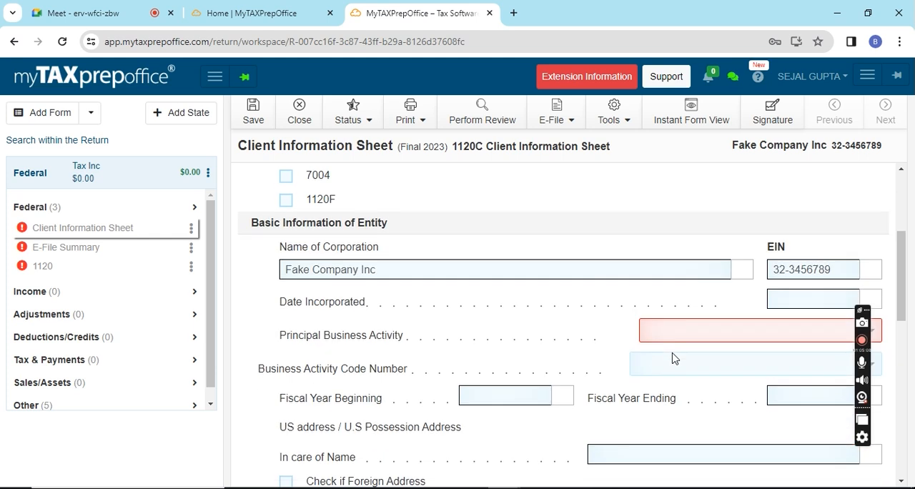
left_click(824, 297)
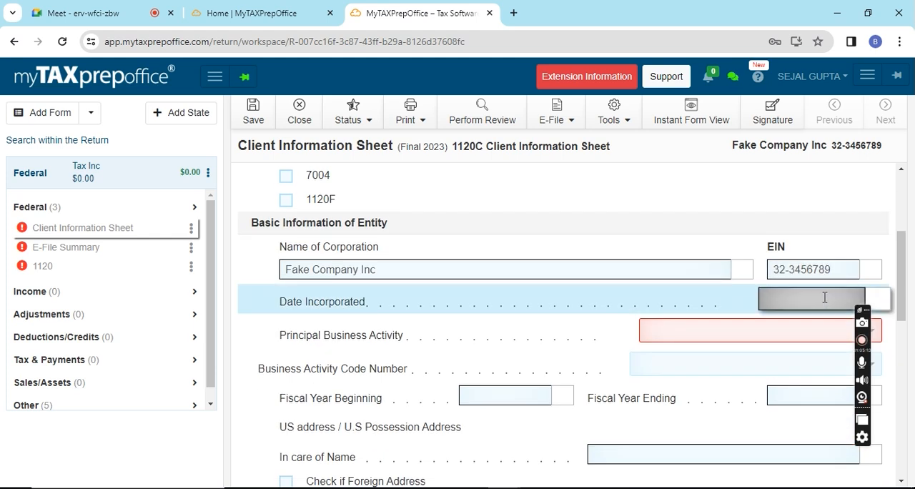
type("04/01/2023")
- Set the principal business activity to Other Professional, Scientific, and Technical Services and the business activity code to 541600
left_click(758, 332)
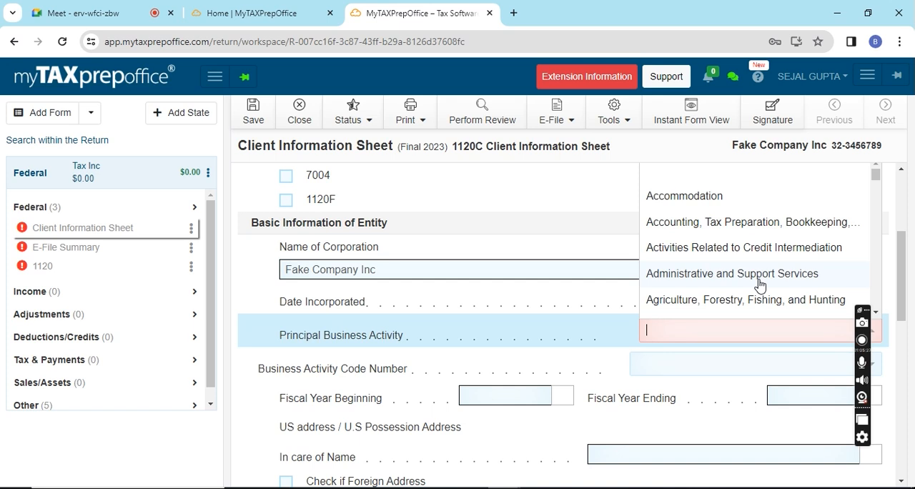
scroll(759, 285, "down", 5)
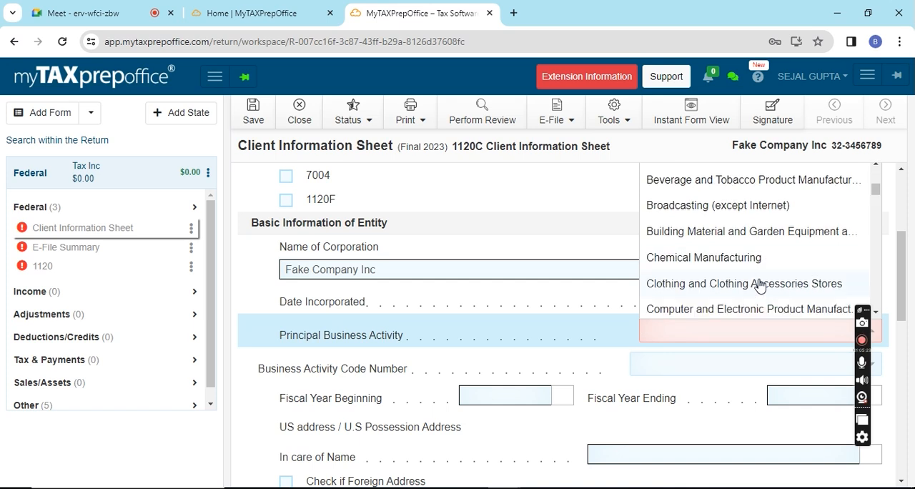
type("tech")
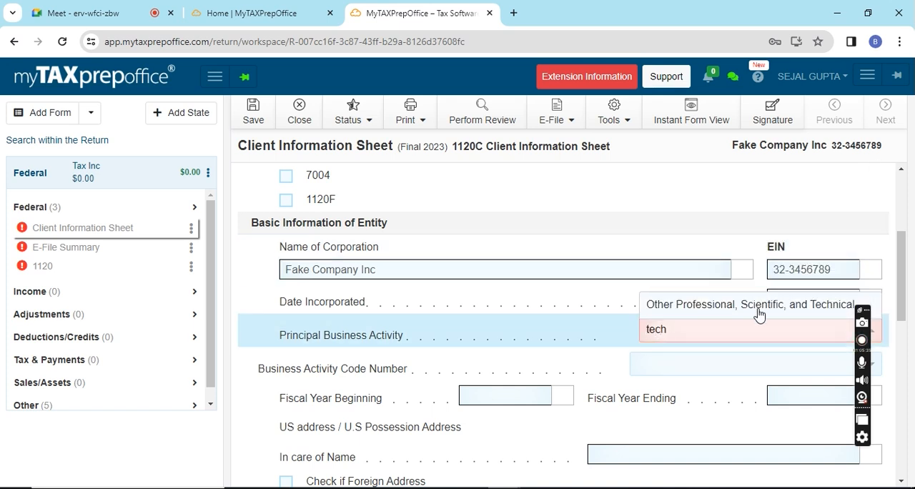
left_click(759, 306)
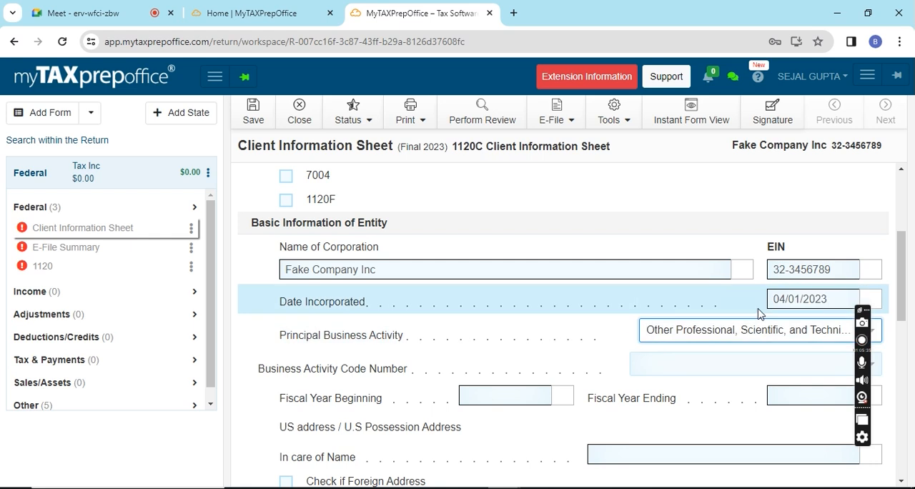
left_click(729, 366)
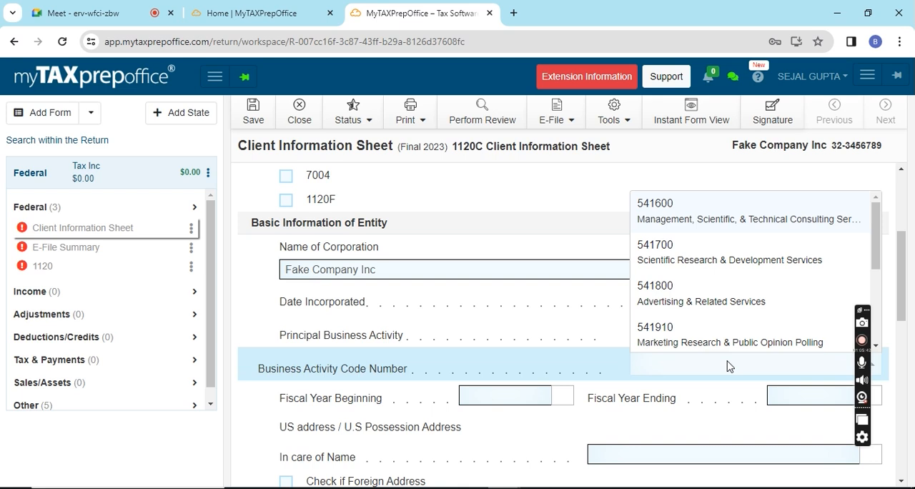
left_click(741, 219)
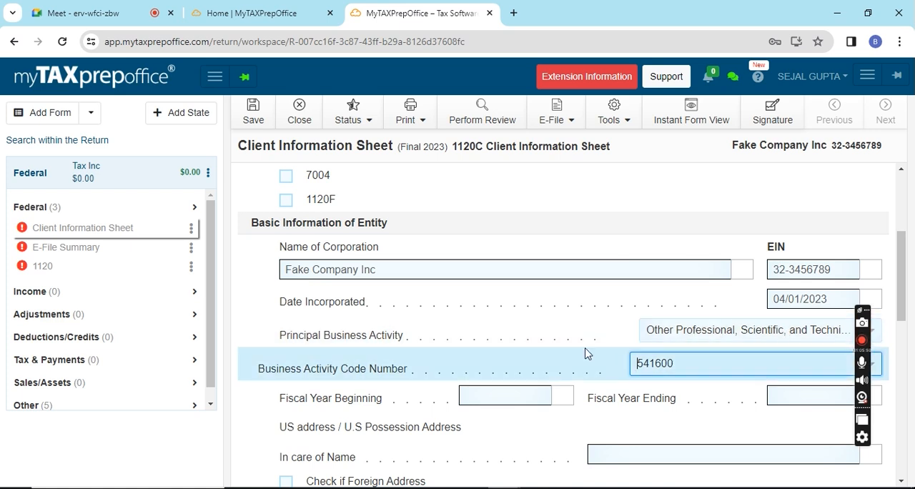
- Try the foreign address option in the entity's address section and clear it again
scroll(587, 353, "down", 2)
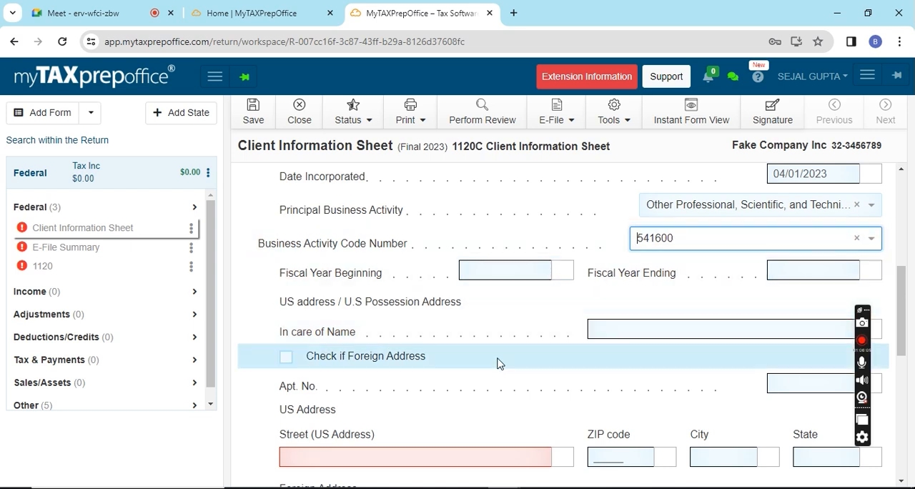
scroll(496, 363, "down", 3)
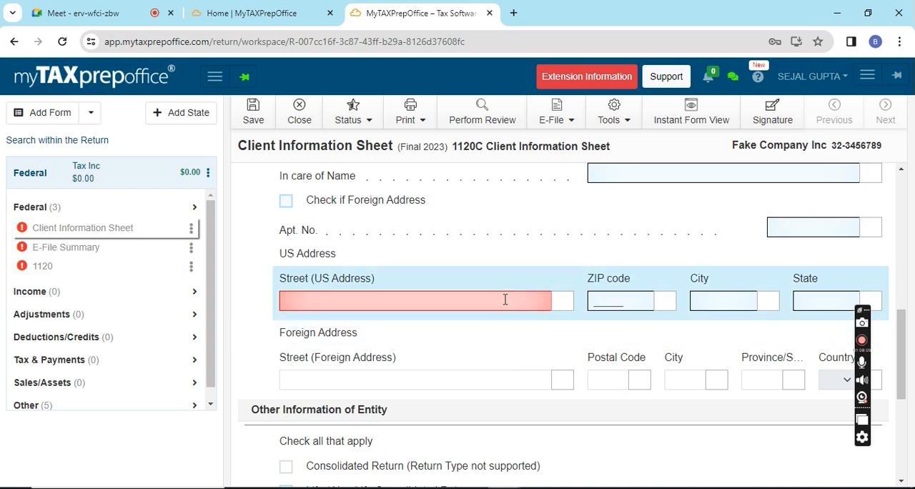
scroll(558, 240, "up", 1)
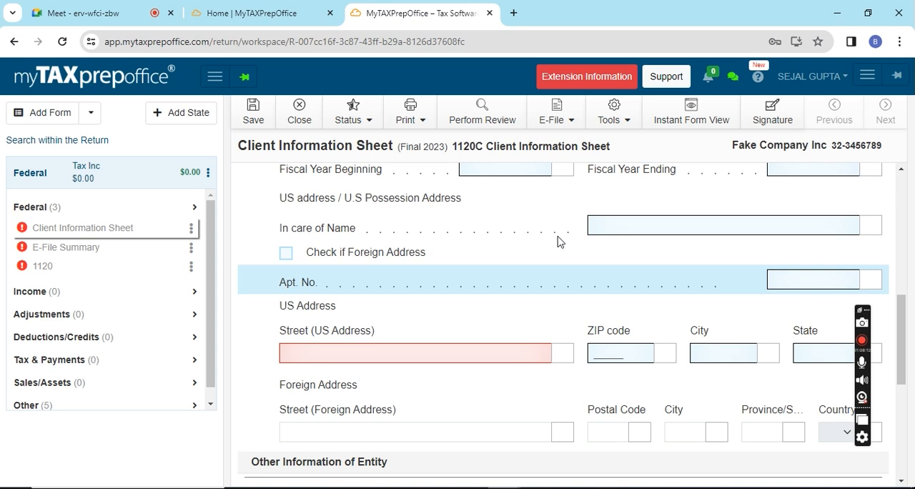
scroll(558, 240, "up", 1)
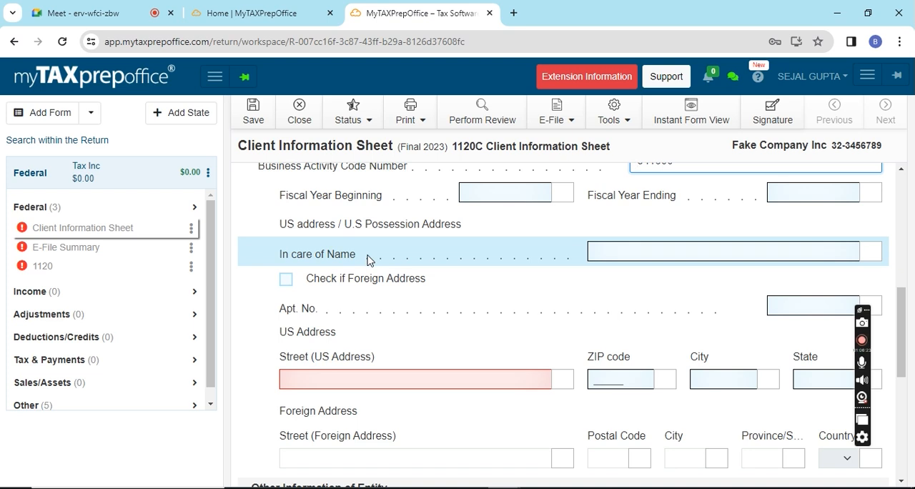
left_click(732, 257)
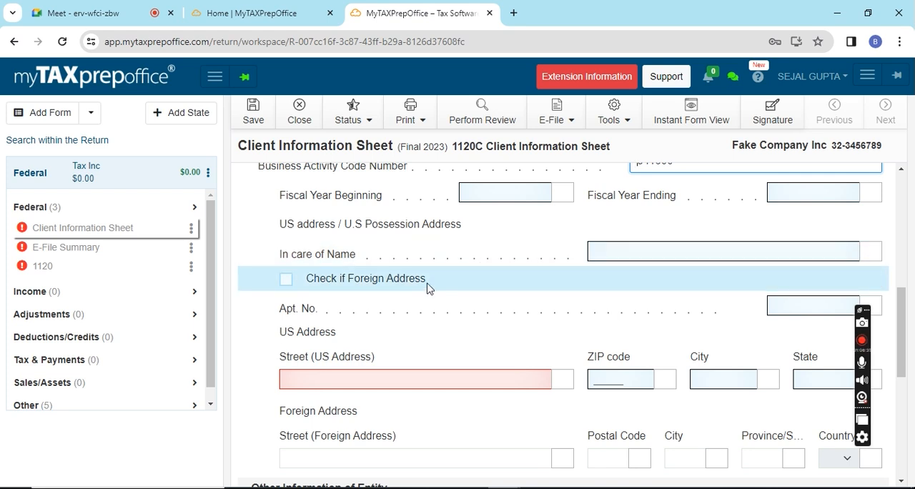
left_click(286, 279)
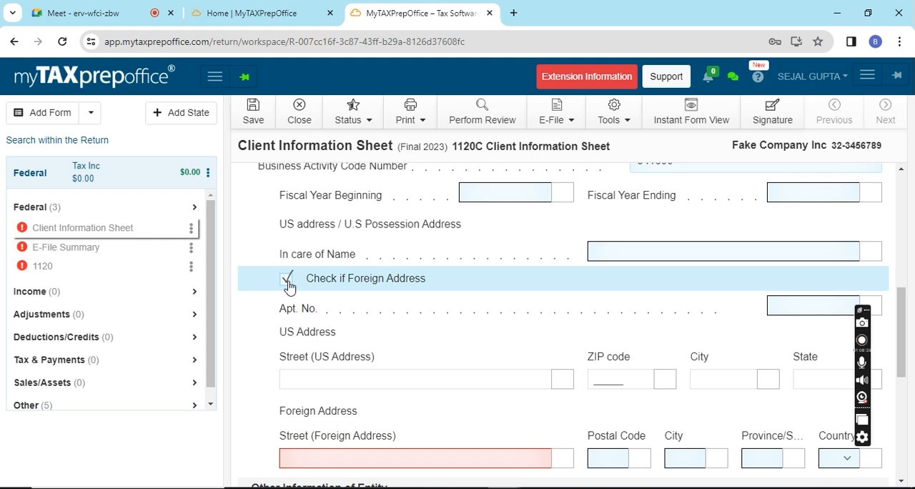
left_click(287, 280)
- Enter the corporation's US street address and ZIP code
left_click(355, 375)
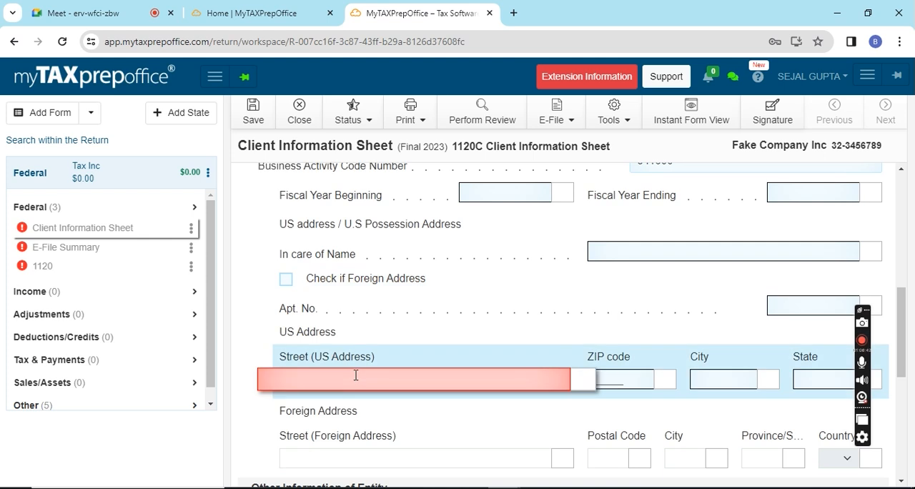
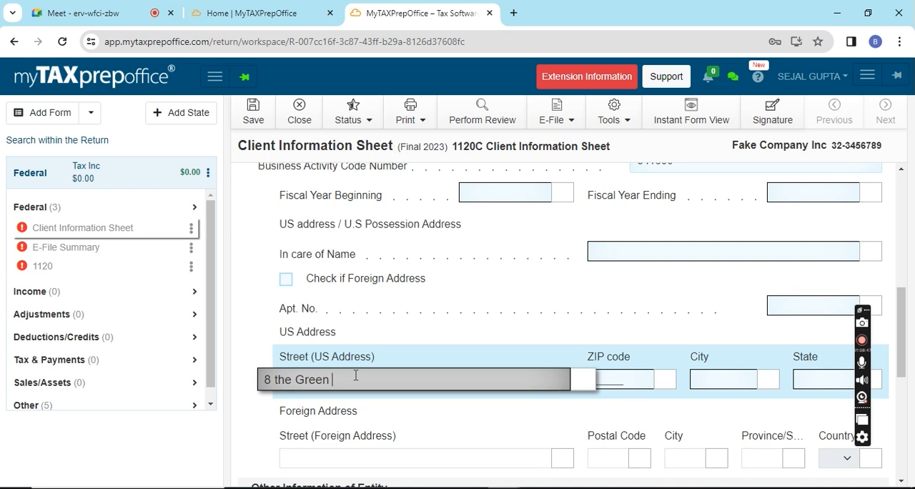
key("Tab")
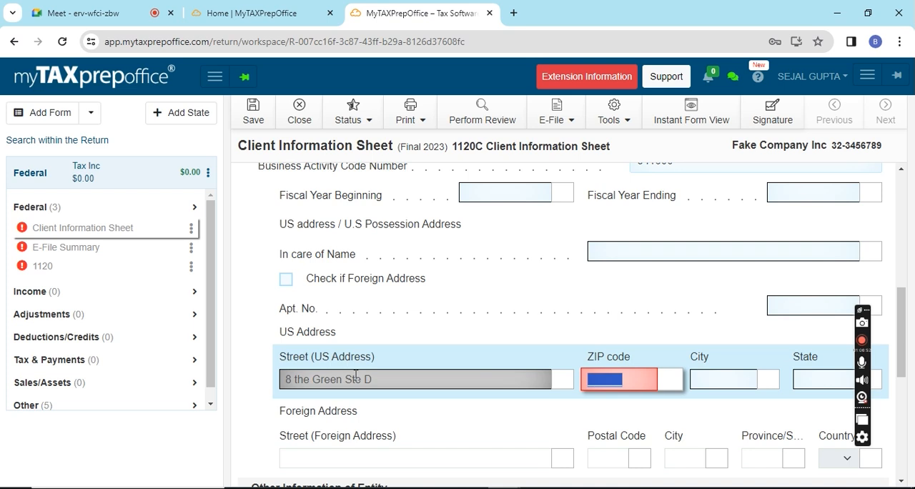
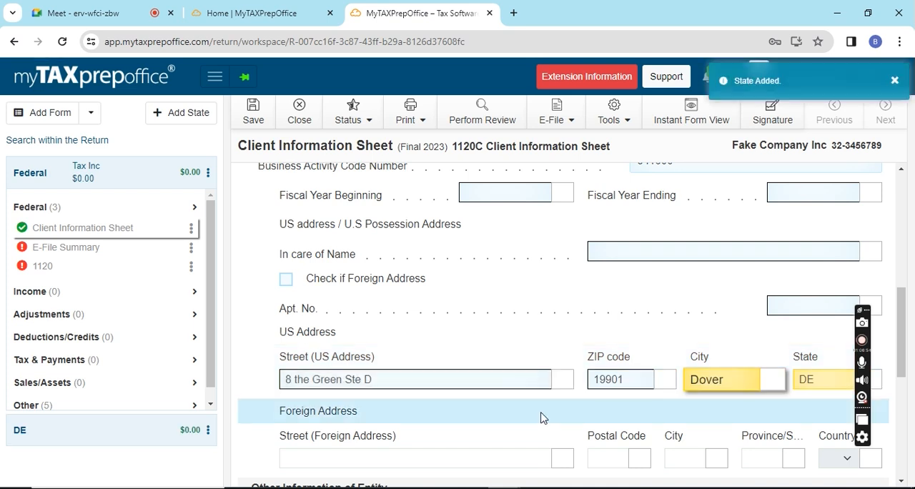
- Mark the return as Initial Return and Address Change under Other Information of Entity, and save the return
scroll(541, 417, "down", 1)
scroll(541, 418, "down", 3)
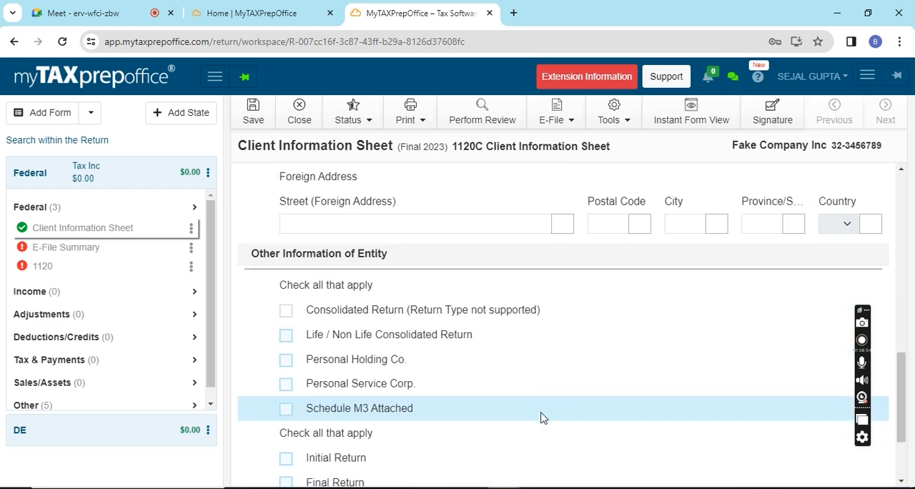
scroll(541, 417, "down", 1)
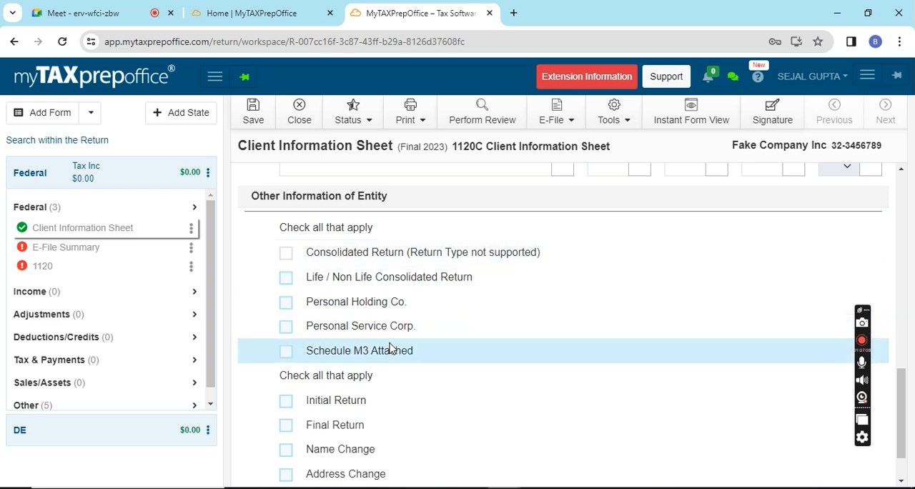
scroll(440, 342, "down", 1)
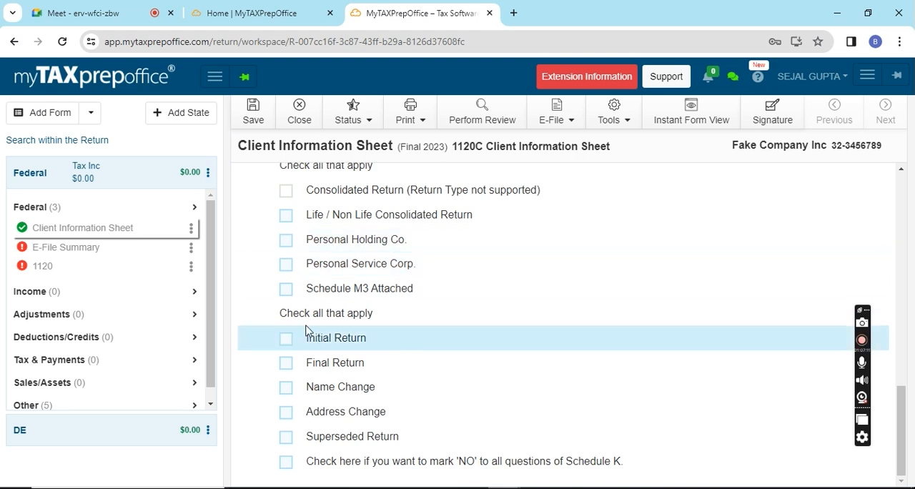
left_click(285, 340)
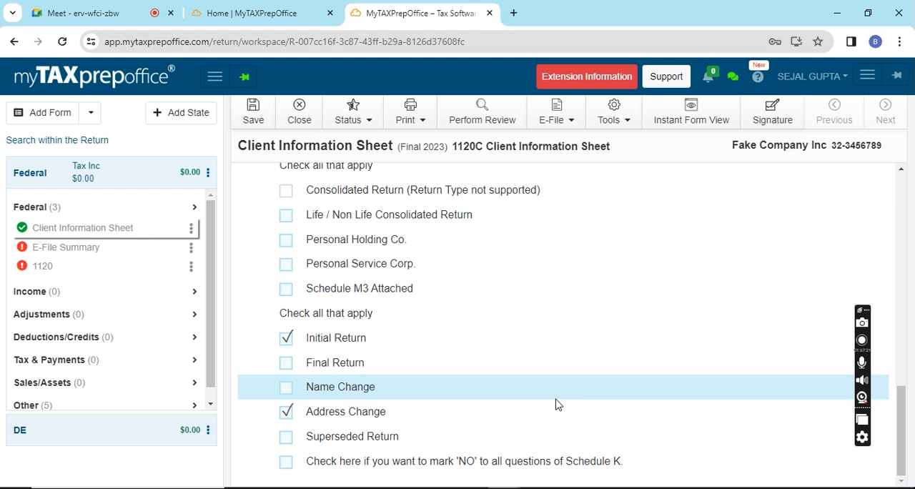
left_click(254, 123)
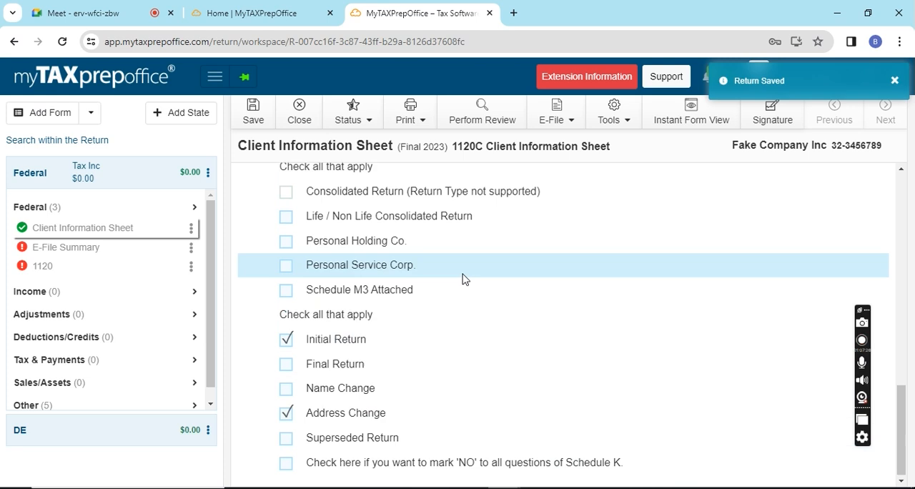
- Go back over the Client Information Sheet up to its Form Selection section
scroll(463, 278, "up", 10)
scroll(450, 268, "up", 1)
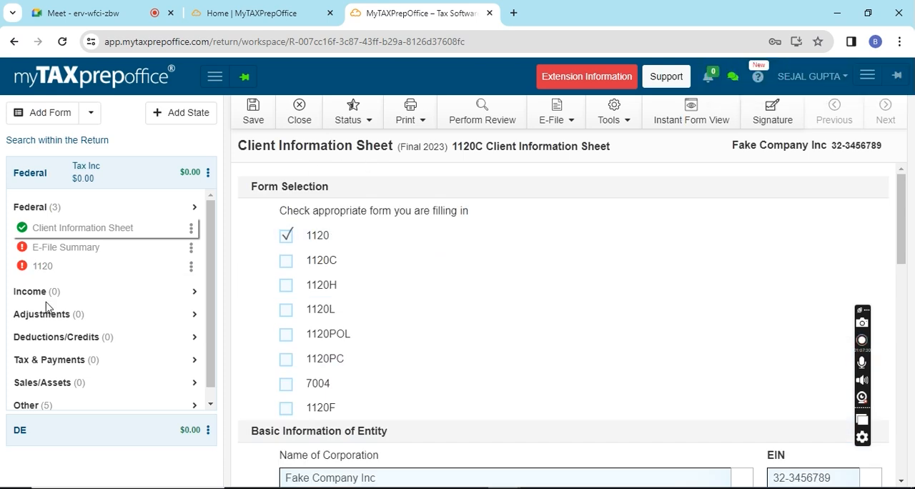
scroll(69, 355, "down", 1)
scroll(69, 354, "up", 1)
scroll(70, 354, "down", 1)
scroll(69, 354, "up", 1)
left_click(62, 230)
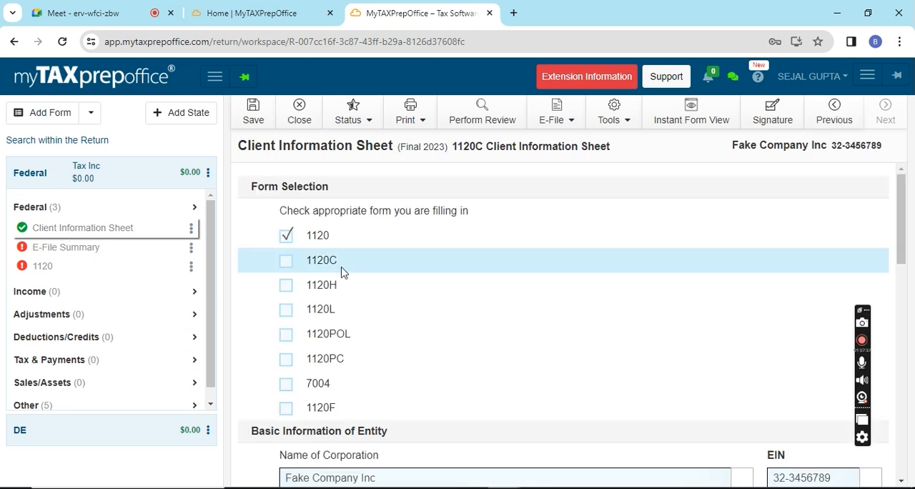
- Open Form 1120 and examine the name, address, incorporation date, return checkboxes and income lines on its first page
left_click(48, 273)
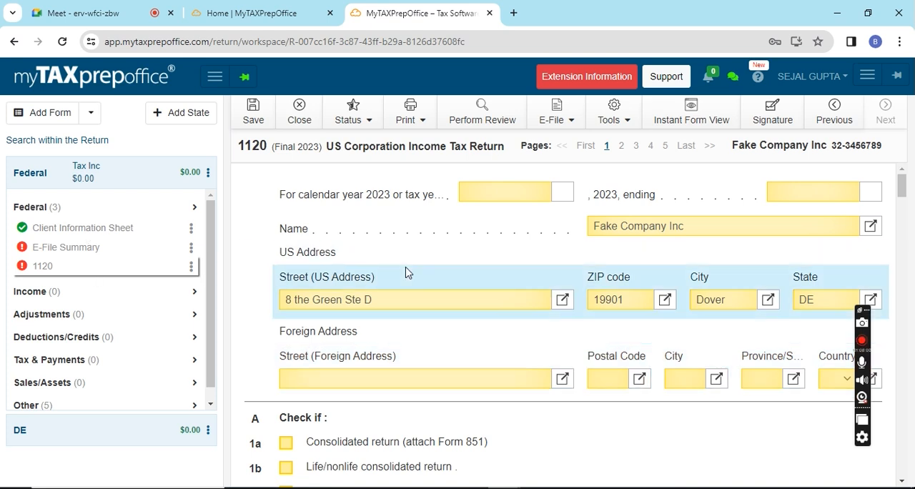
scroll(405, 270, "down", 6)
scroll(404, 270, "up", 5)
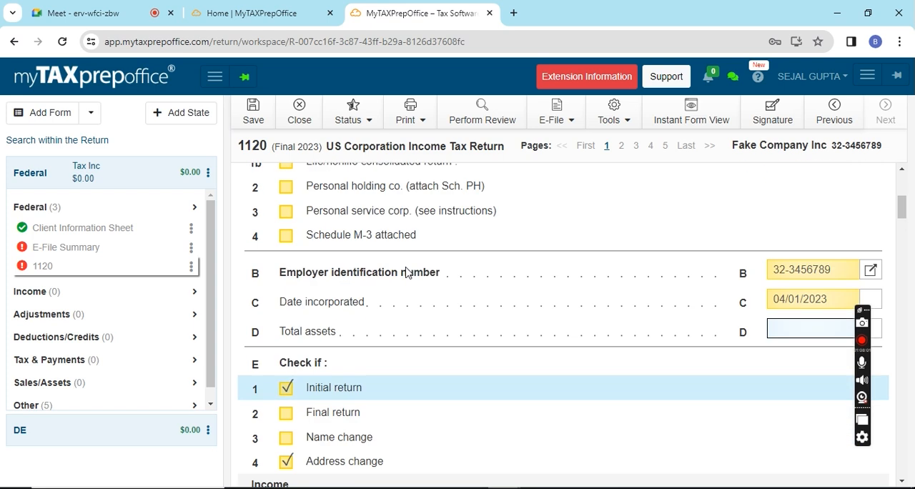
scroll(405, 270, "up", 1)
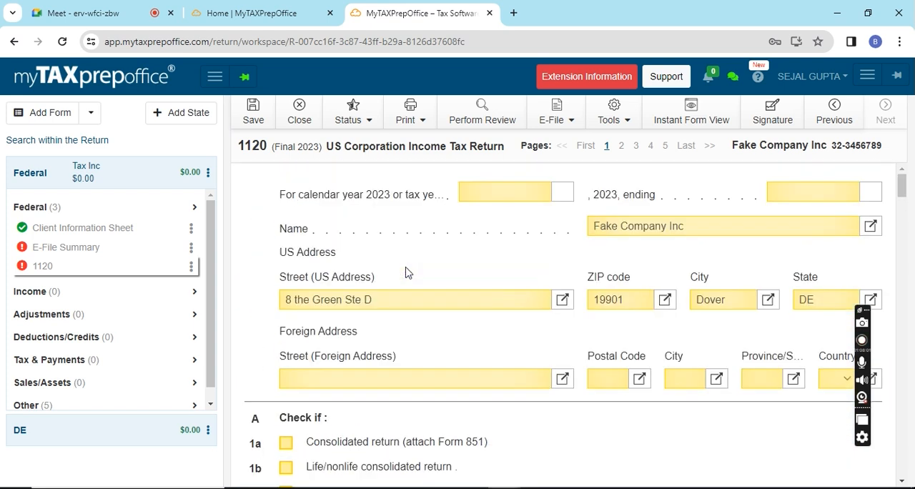
scroll(406, 269, "down", 5)
left_click(804, 271)
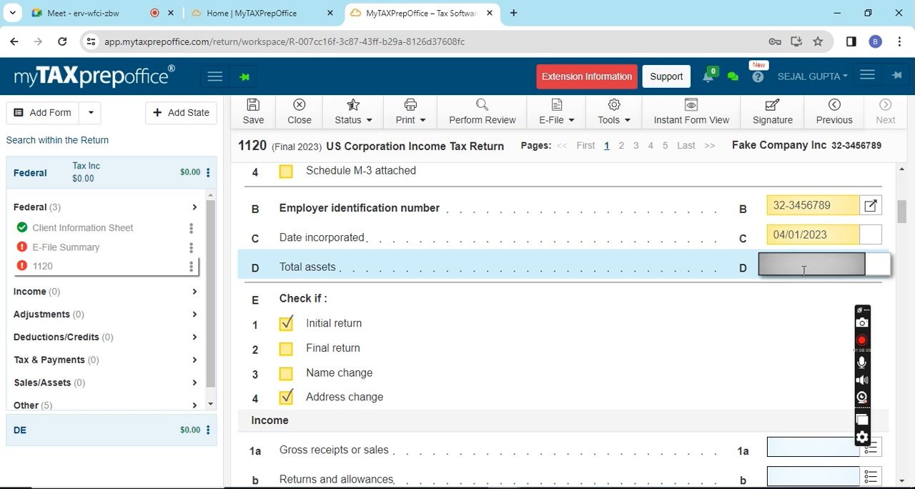
scroll(678, 319, "down", 1)
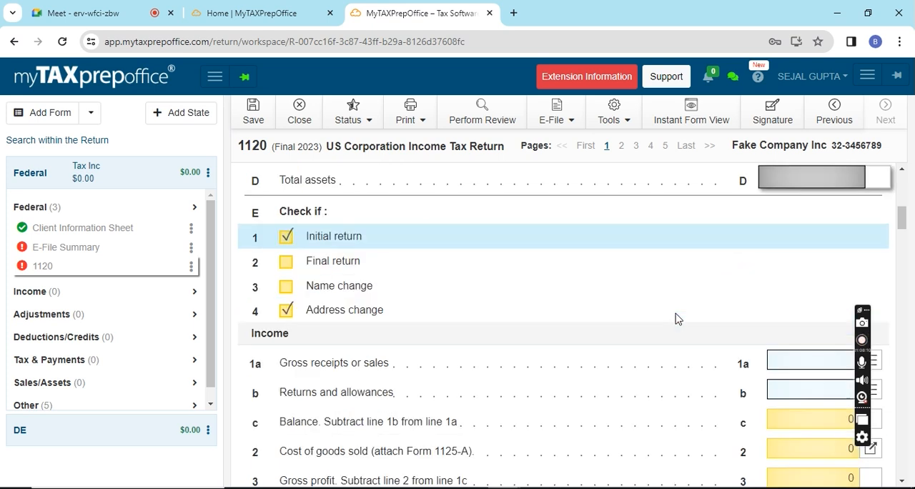
scroll(678, 319, "up", 2)
scroll(678, 319, "up", 4)
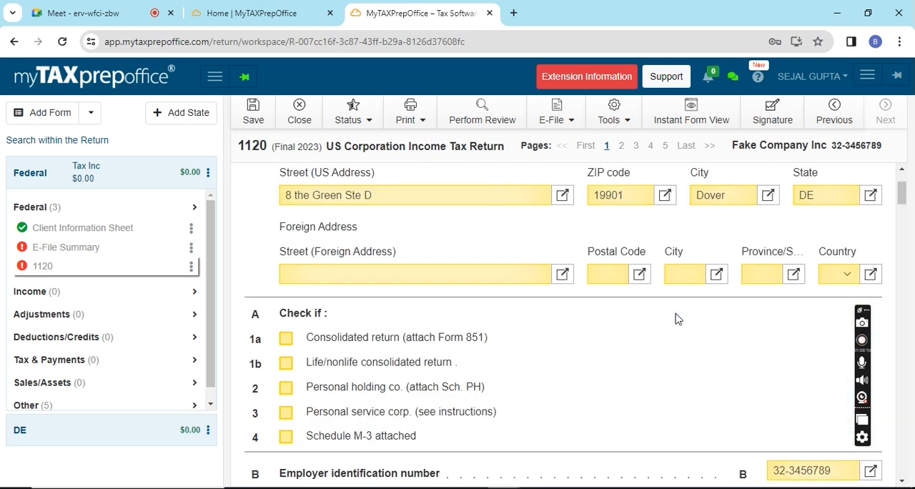
scroll(678, 319, "down", 8)
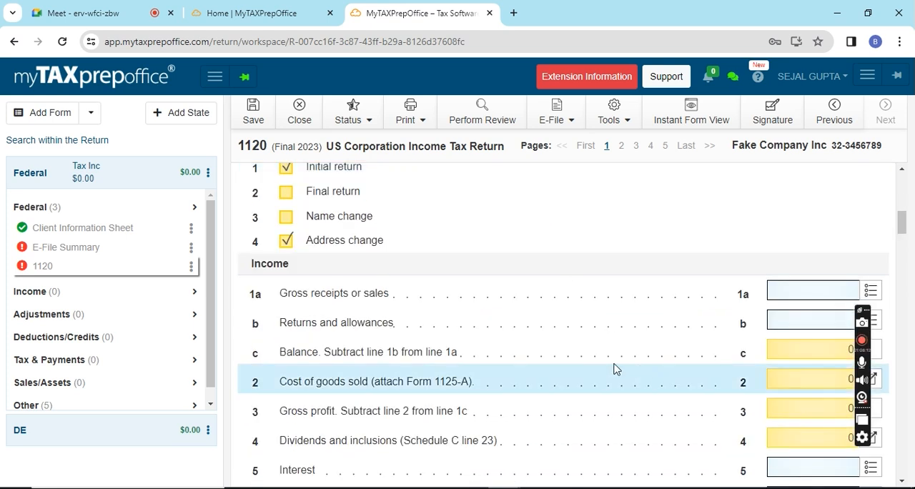
scroll(563, 450, "up", 3)
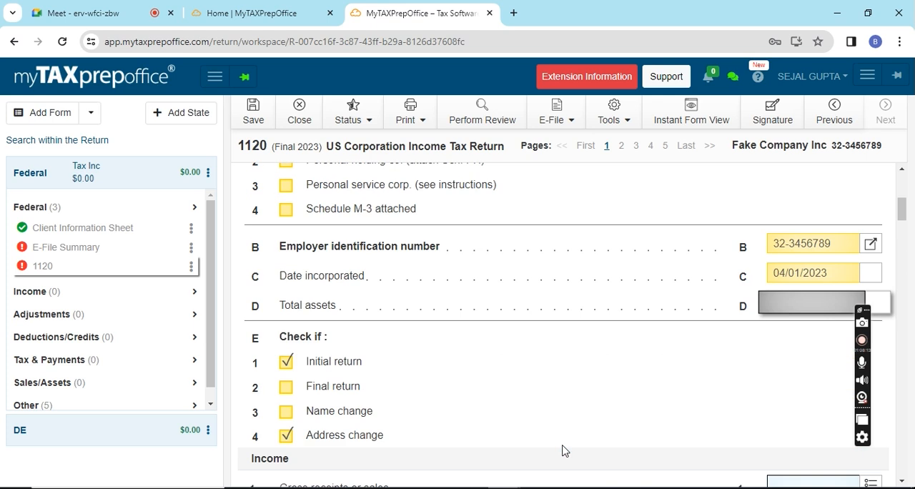
scroll(563, 450, "up", 6)
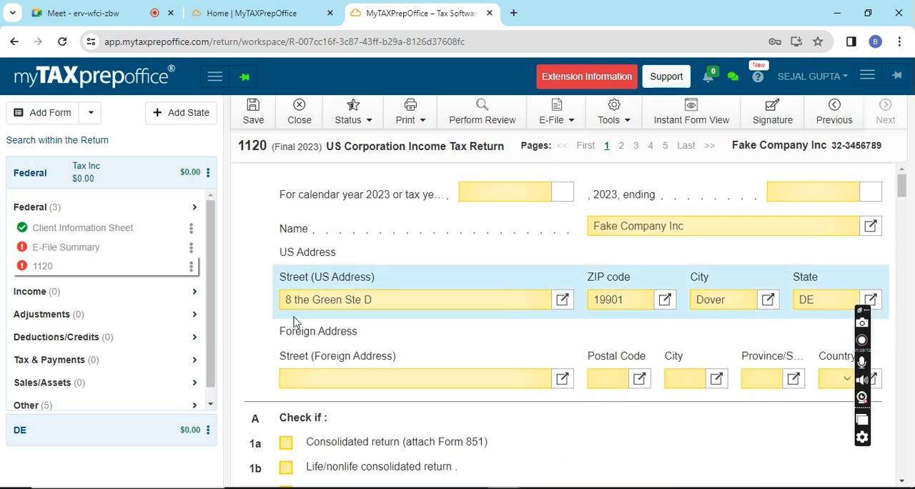
- Save the return, print Form 1120 to a PDF and open the downloaded file
left_click(248, 117)
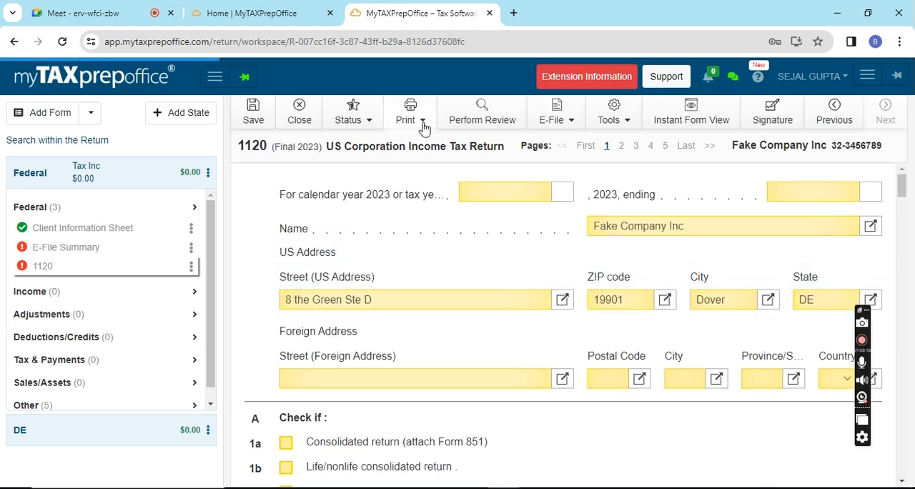
left_click(423, 126)
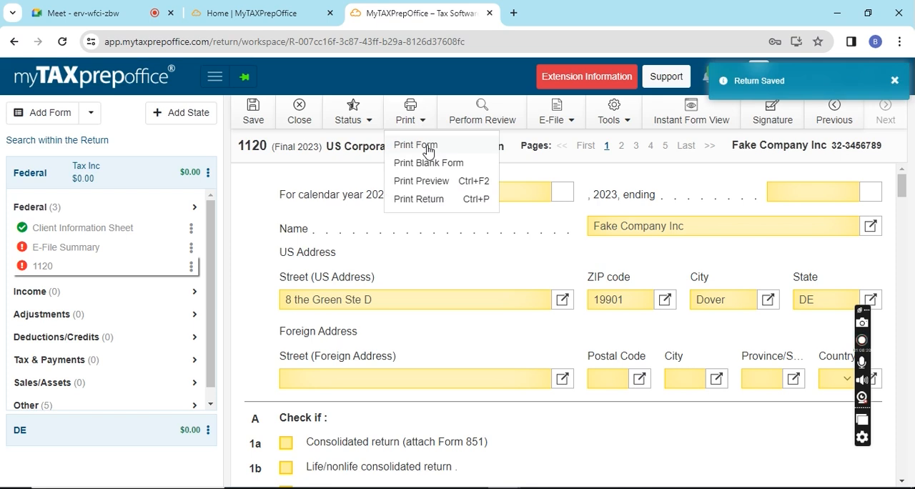
left_click(427, 145)
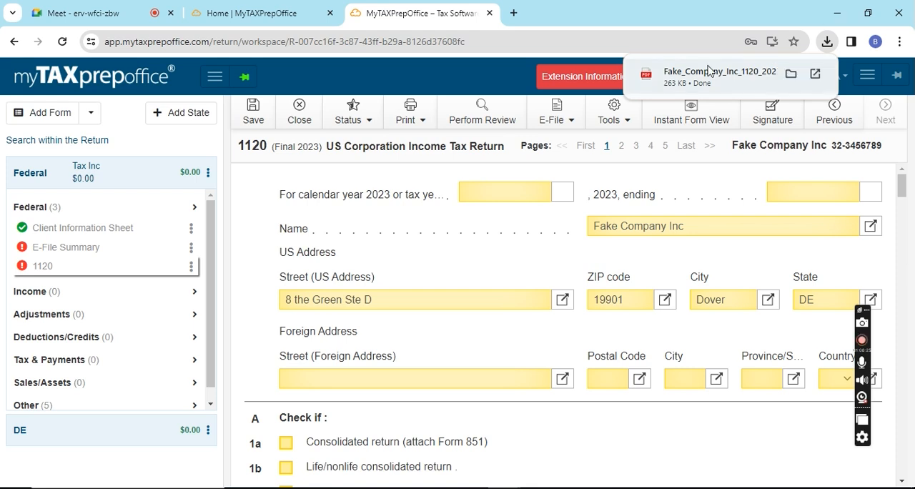
left_click(710, 72)
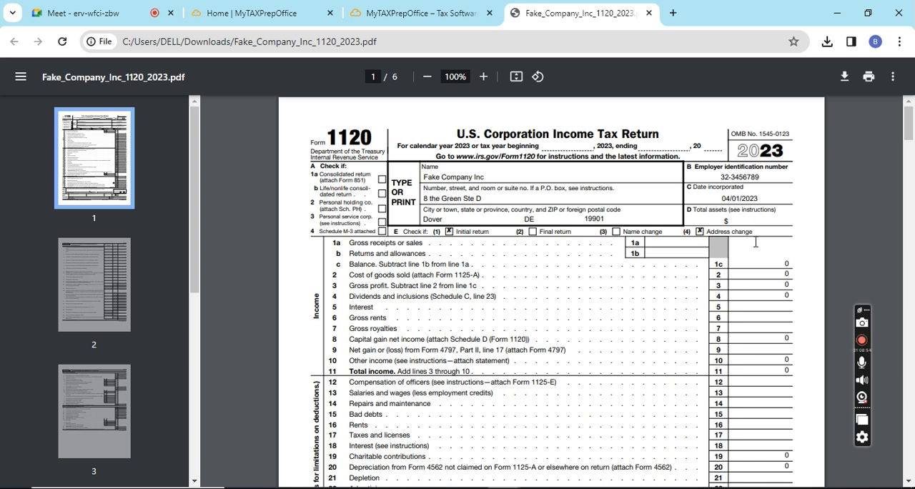
- Back in the return workspace, search the forms for 8822 and add Form 8822-B, Change of Address — Business
left_click(399, 14)
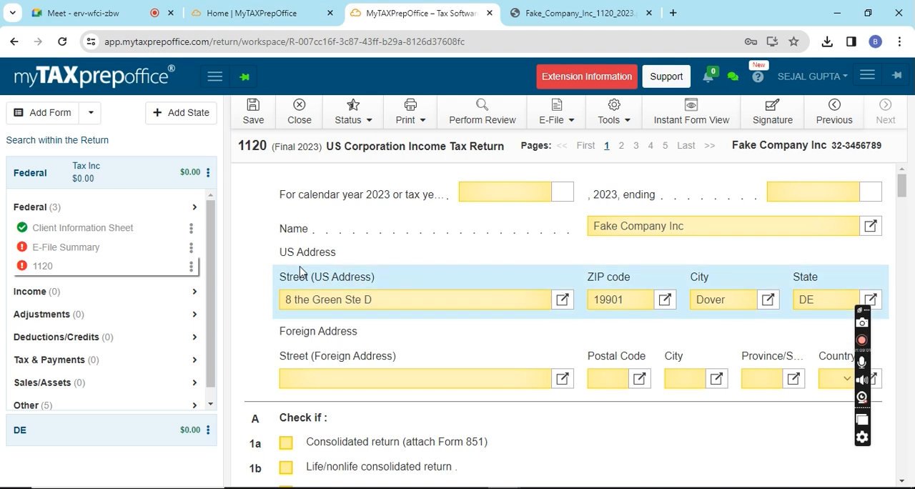
left_click(50, 113)
left_click(107, 144)
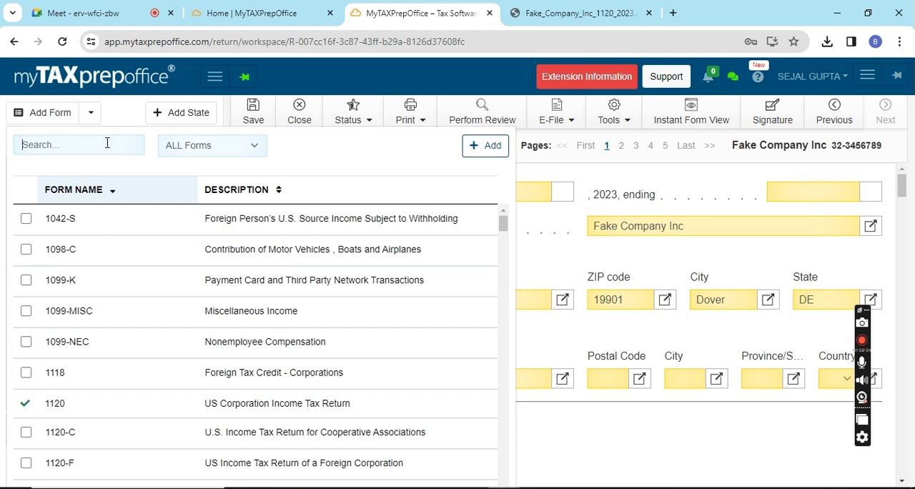
type("8822")
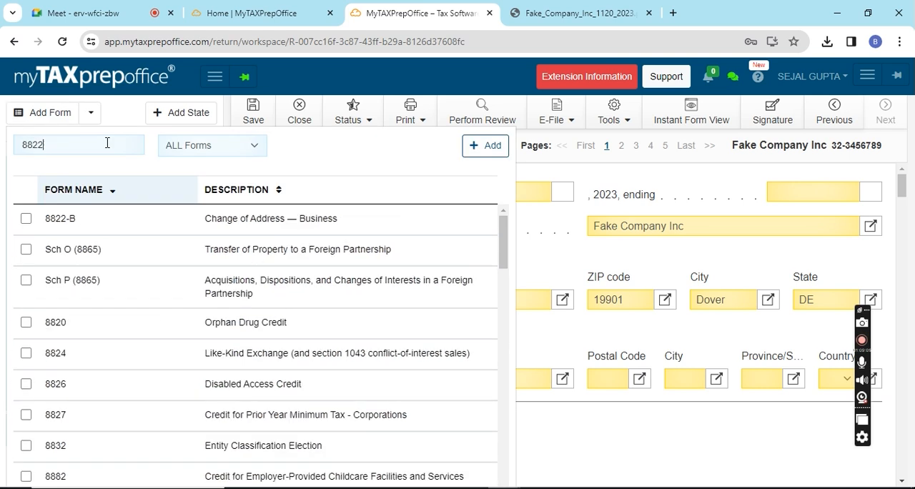
double_click(92, 219)
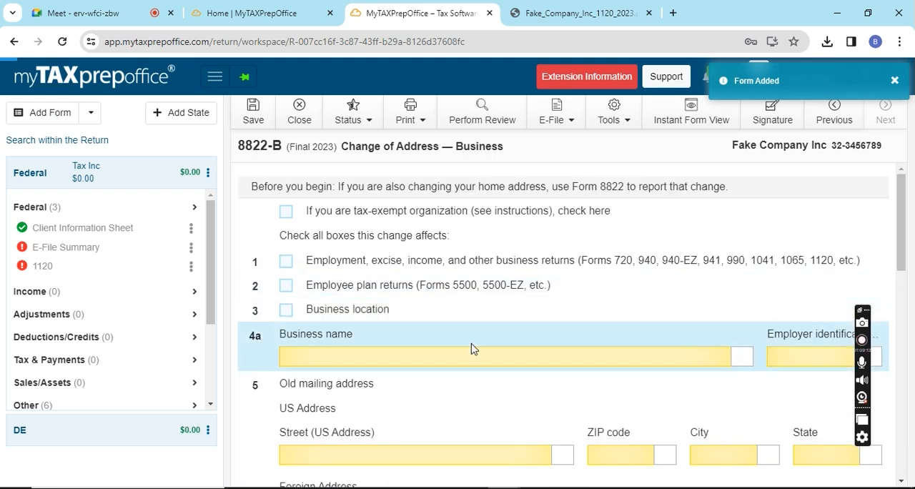
- Examine Form 8822-B's old and new mailing address, business location, responsible party and signature fields
scroll(472, 349, "down", 5)
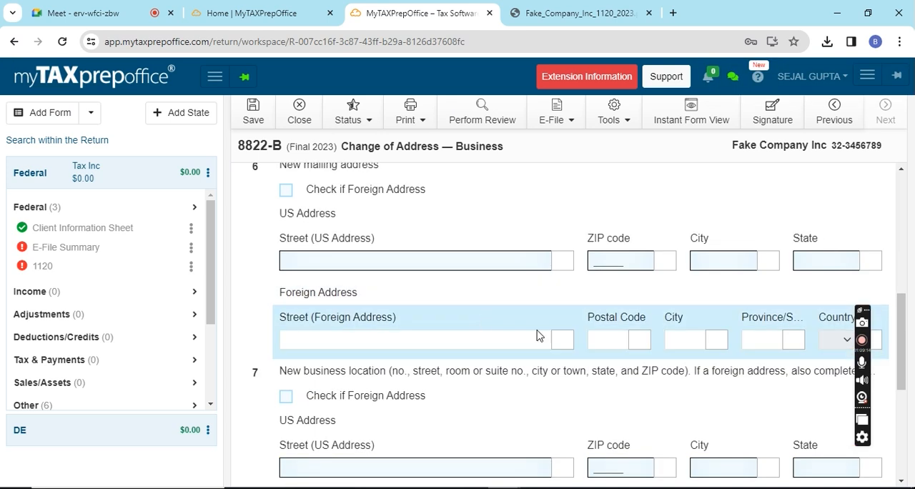
scroll(481, 321, "up", 1)
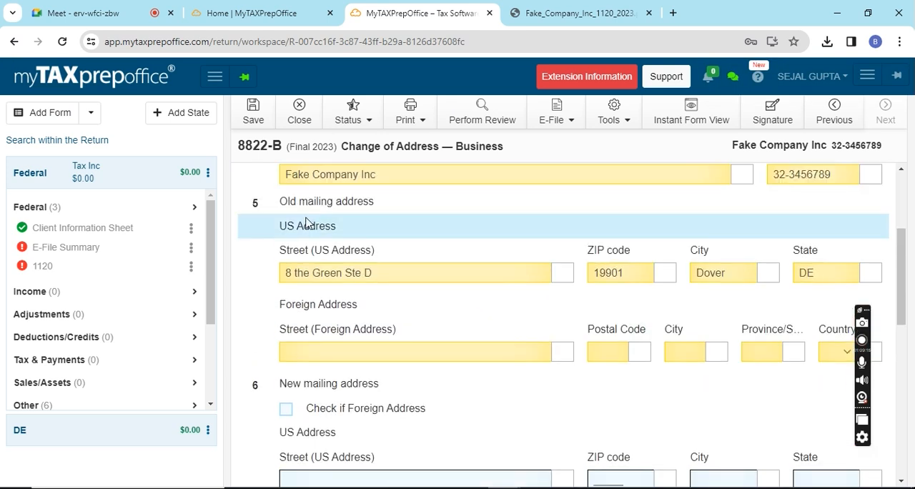
scroll(449, 352, "down", 3)
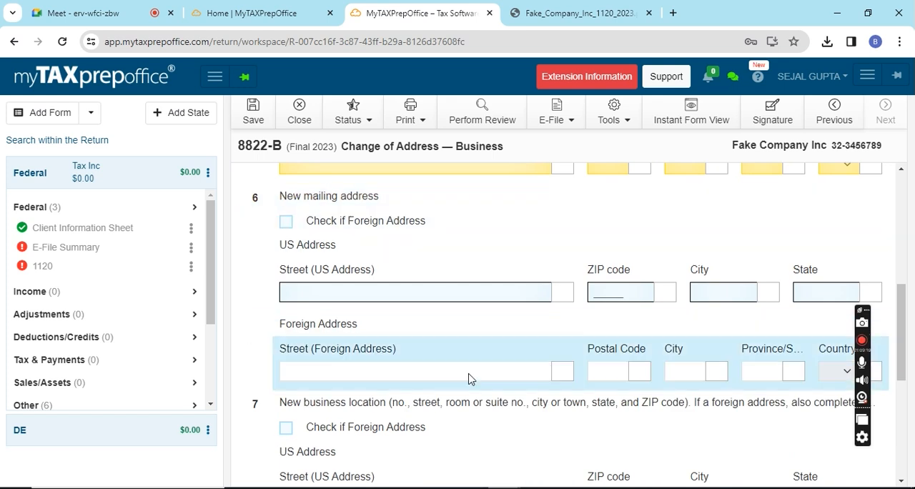
scroll(470, 379, "down", 4)
scroll(470, 379, "up", 2)
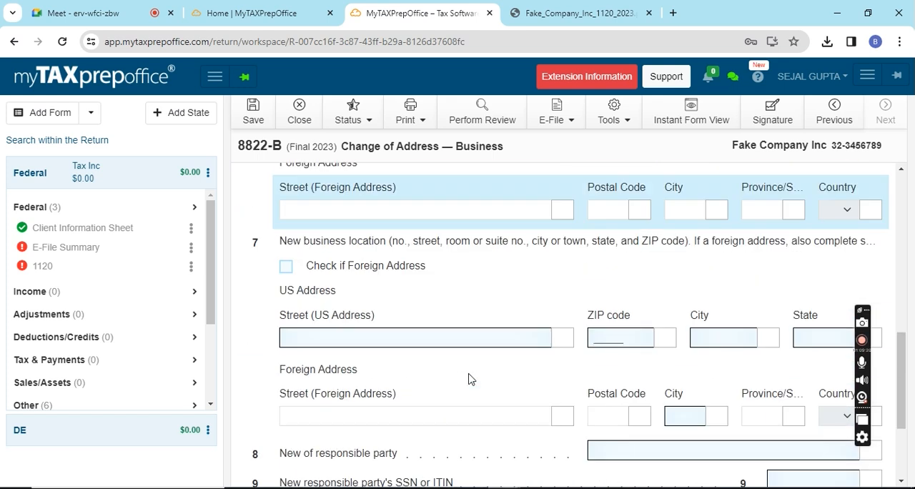
scroll(452, 390, "down", 2)
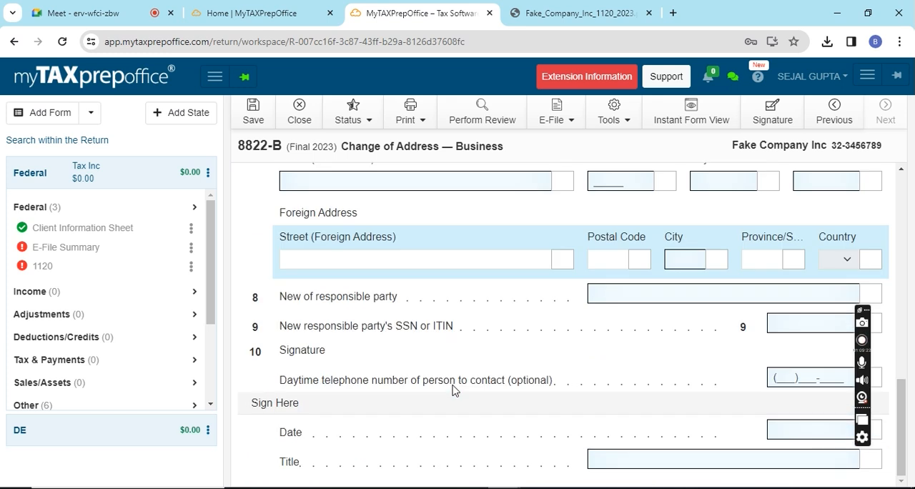
scroll(452, 389, "up", 4)
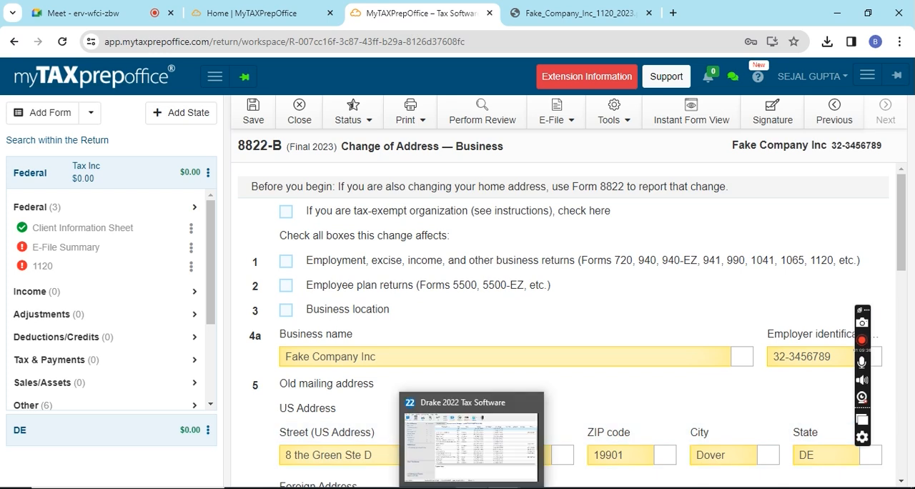
- Switch to Drake 2022 Tax Software, enter the company's EIN and agree to create a new return for it
left_click(472, 488)
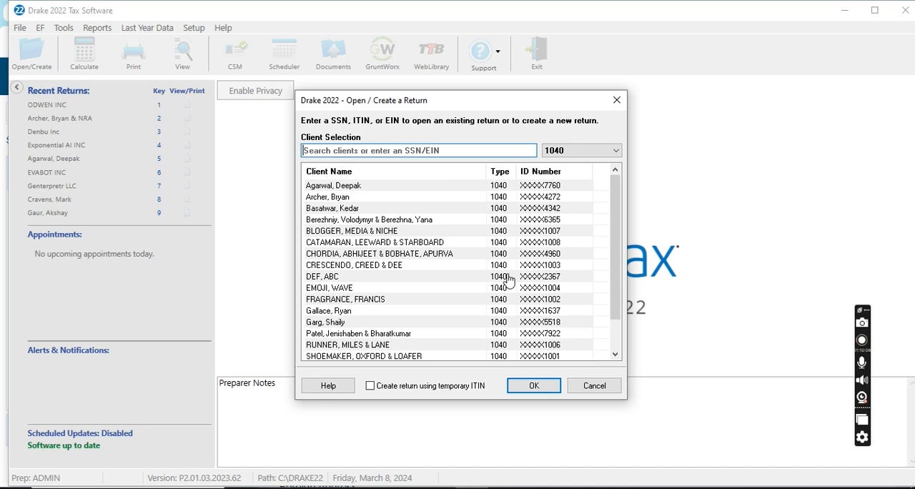
type("323")
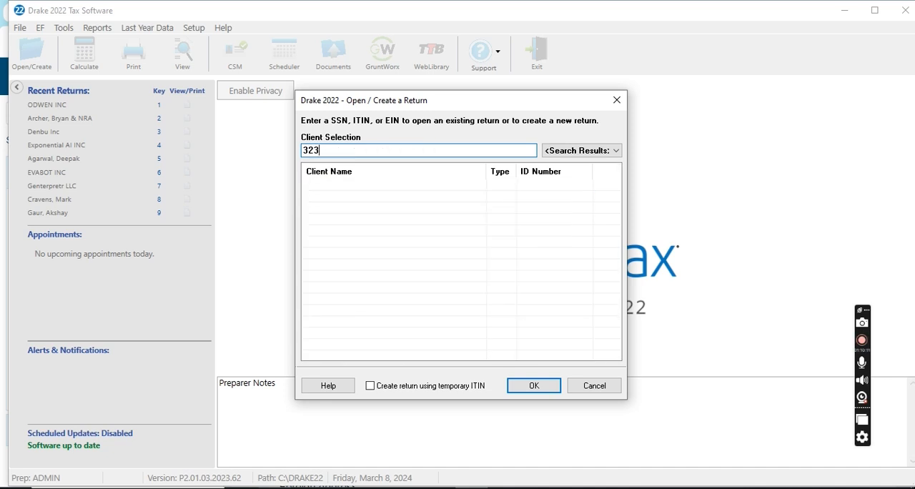
type("456789")
key("Return")
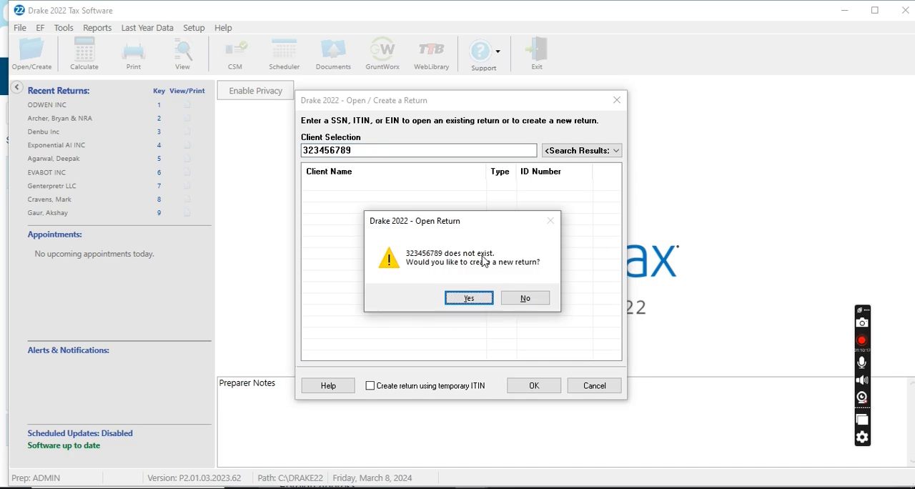
left_click(479, 300)
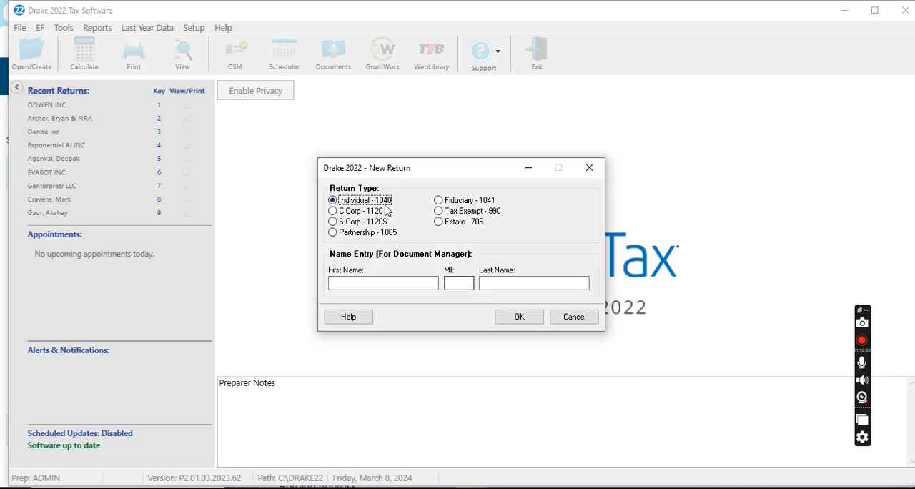
- Create the return as type C Corp - 1120 with the corporation name Fake Company Inc
left_click(335, 212)
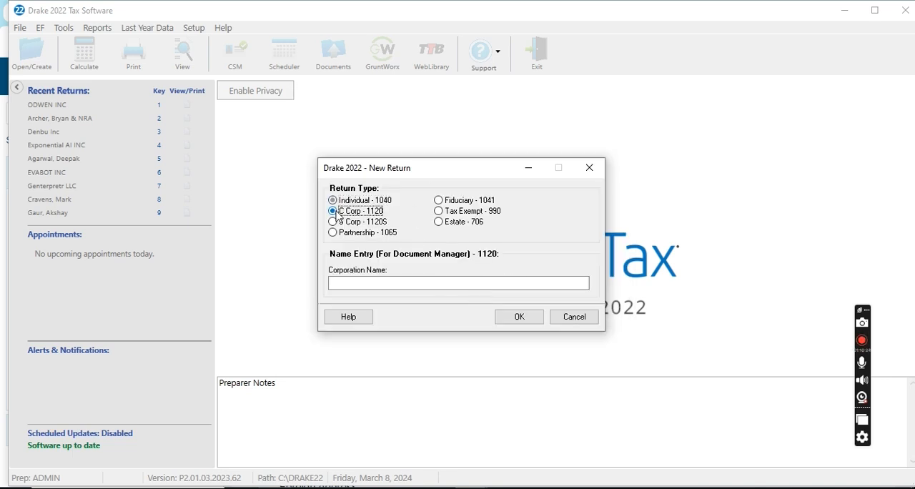
left_click(386, 280)
type("Fake C")
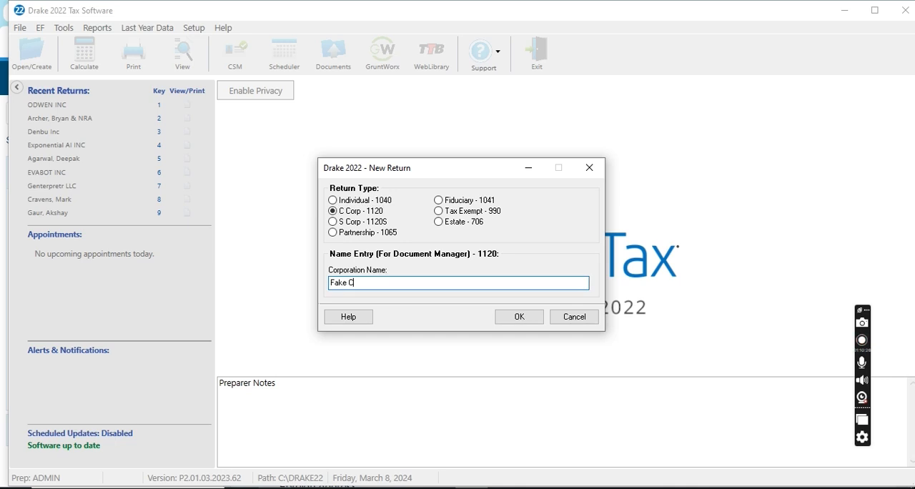
type("ompany Inc")
left_click(512, 322)
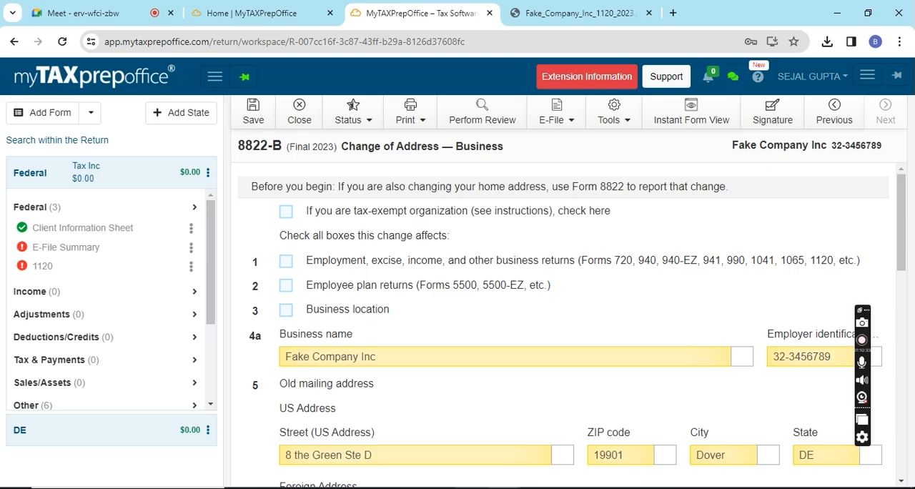
- Switch to Drake 2022 and fill in the corporation's street address and ZIP code in the Corporation General Information screen
left_click(454, 488)
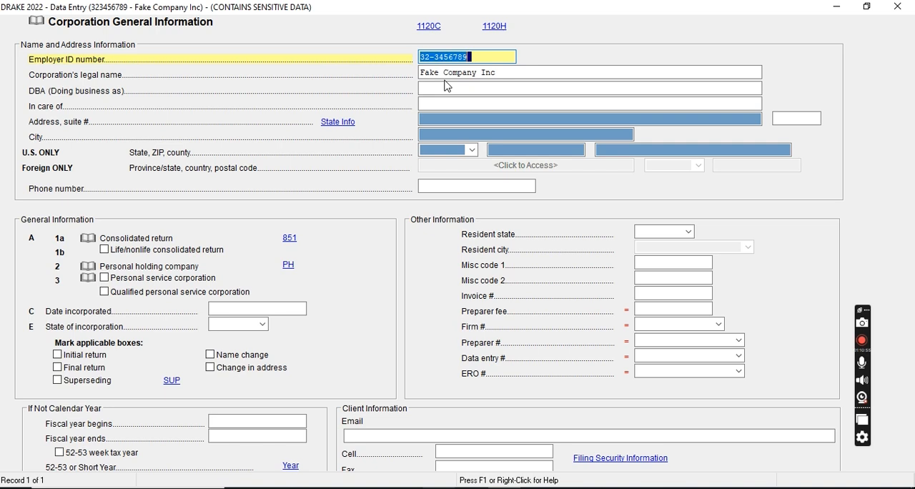
left_click(438, 104)
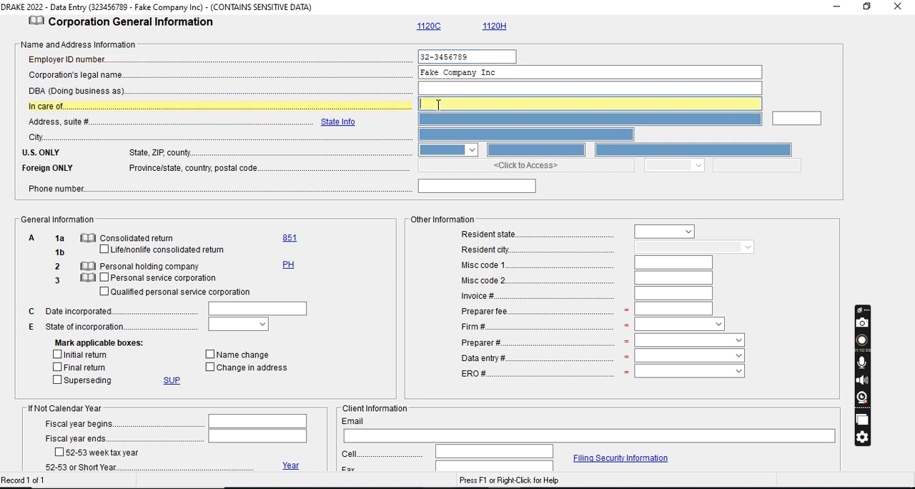
left_click(443, 116)
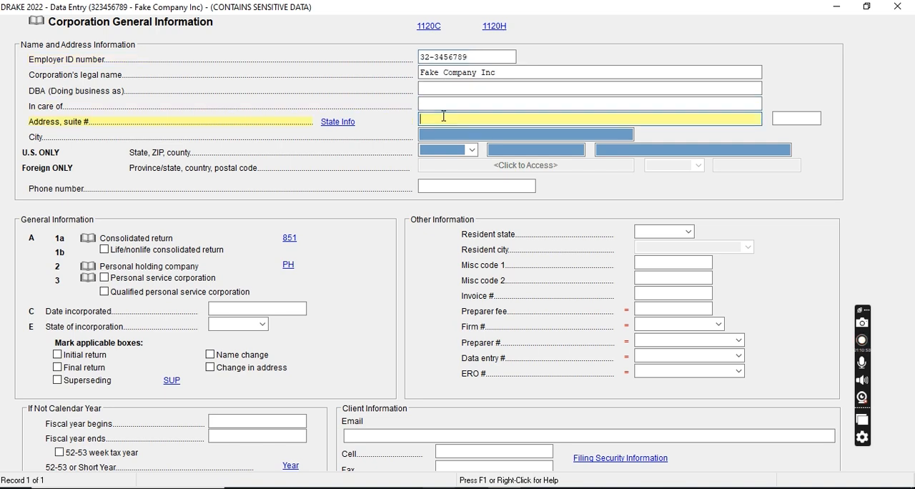
key("Tab")
key("Tab")
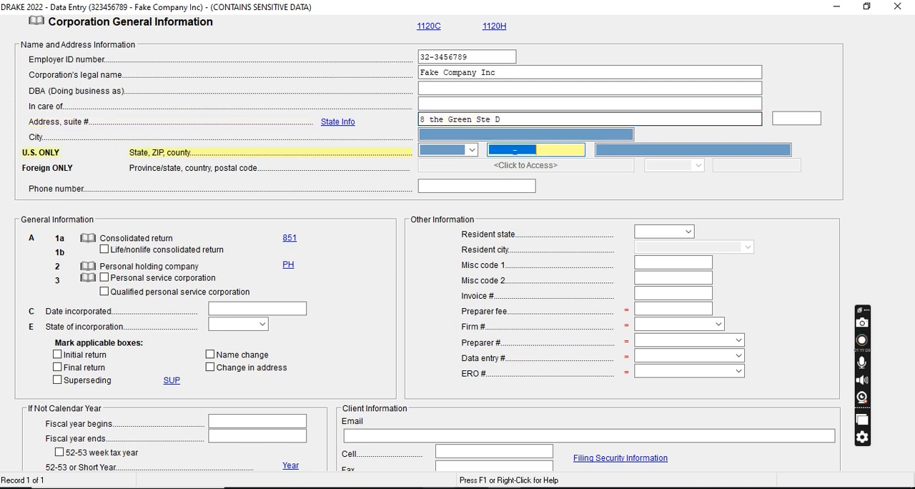
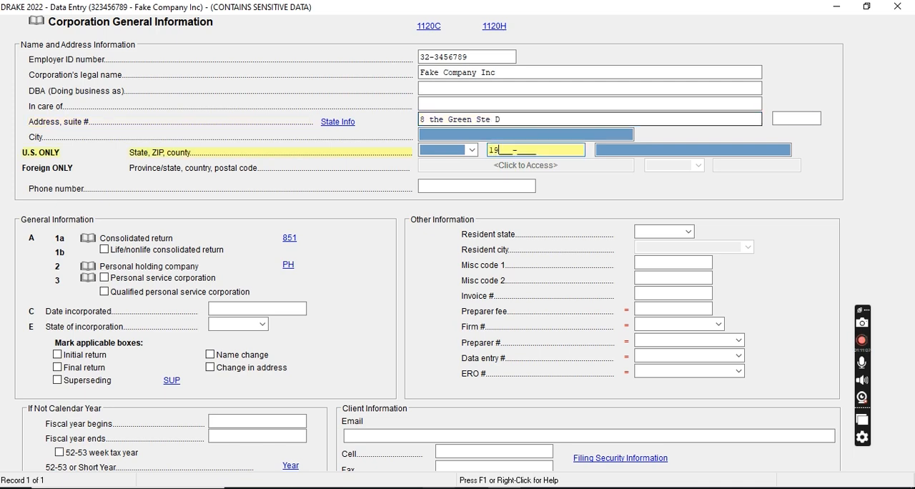
key("Tab")
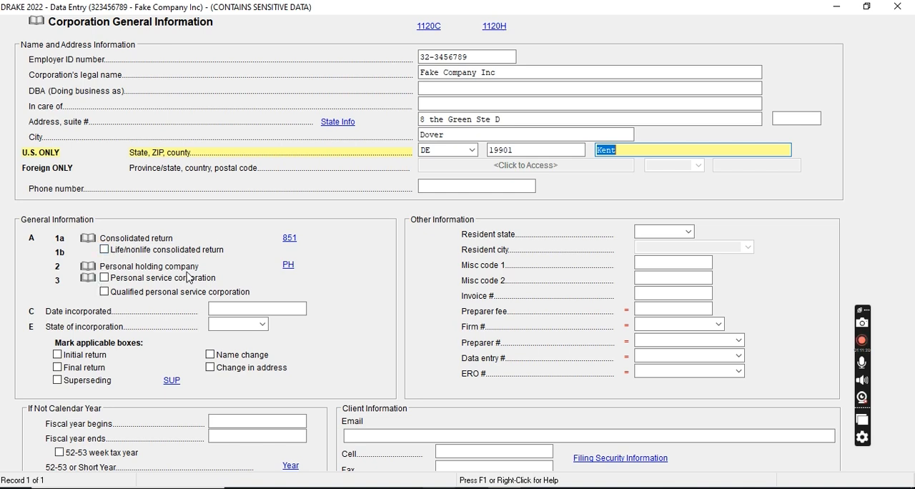
- Mark the return as an initial return with a change in address, and leave the general information screen
left_click(58, 355)
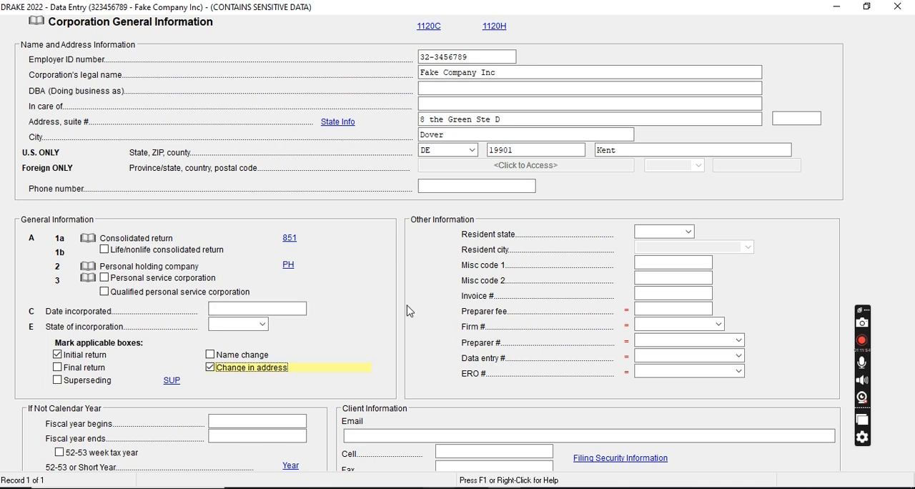
key("Escape")
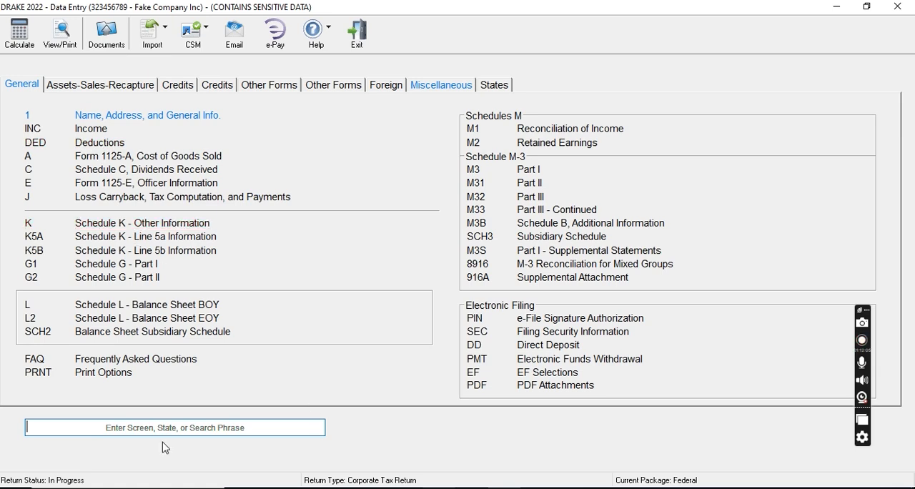
- Launch the CCH Axcess Tax application, and close the Fake Company Inc return in Drake along with its calculation results
key("super")
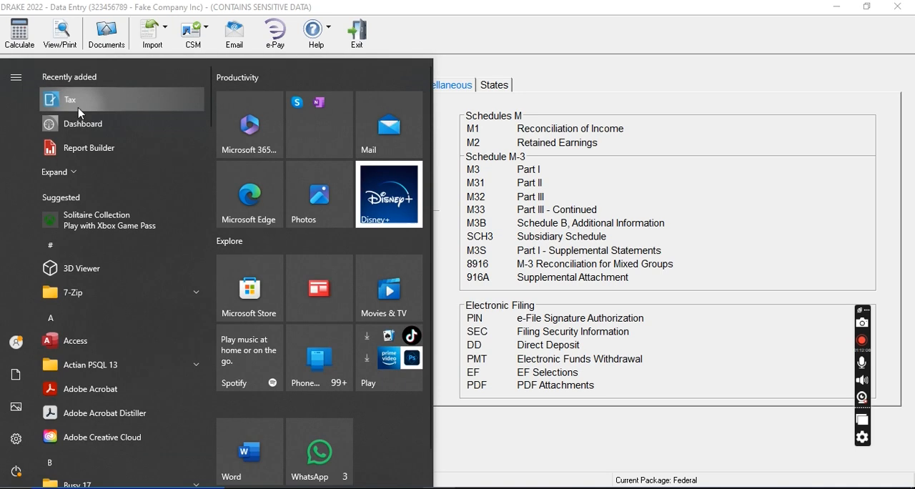
left_click(80, 113)
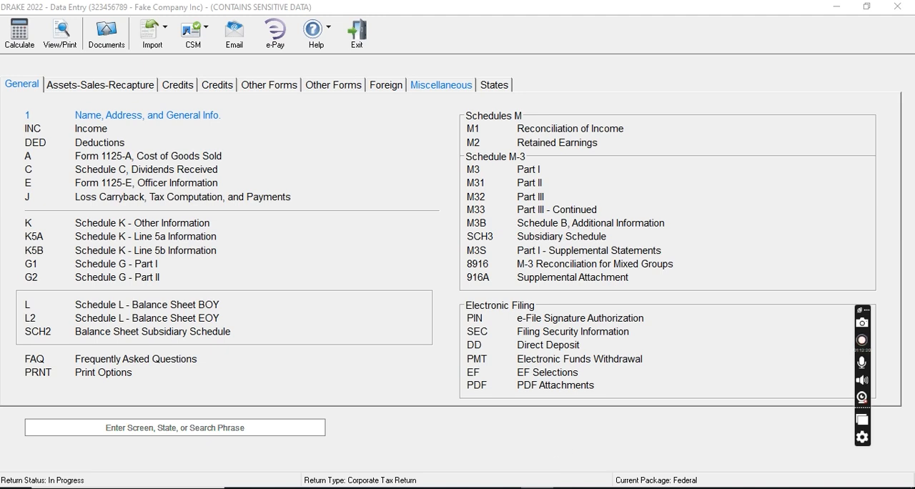
left_click(836, 7)
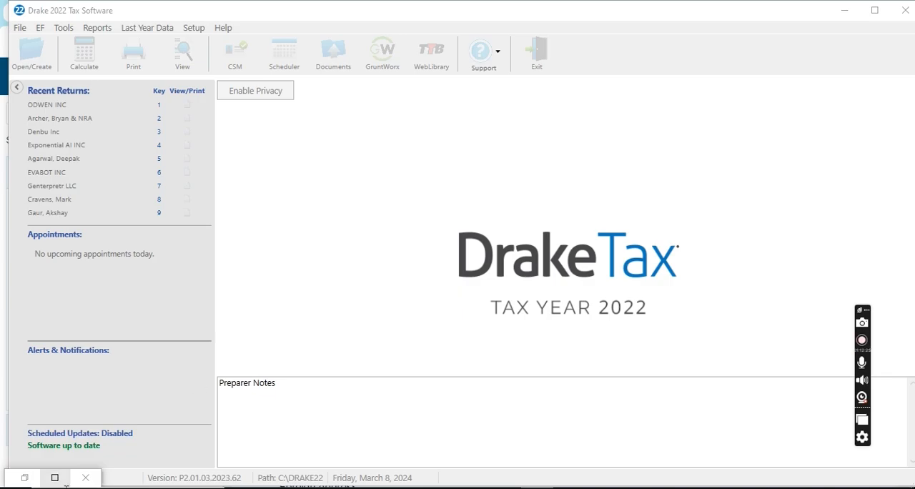
left_click(54, 478)
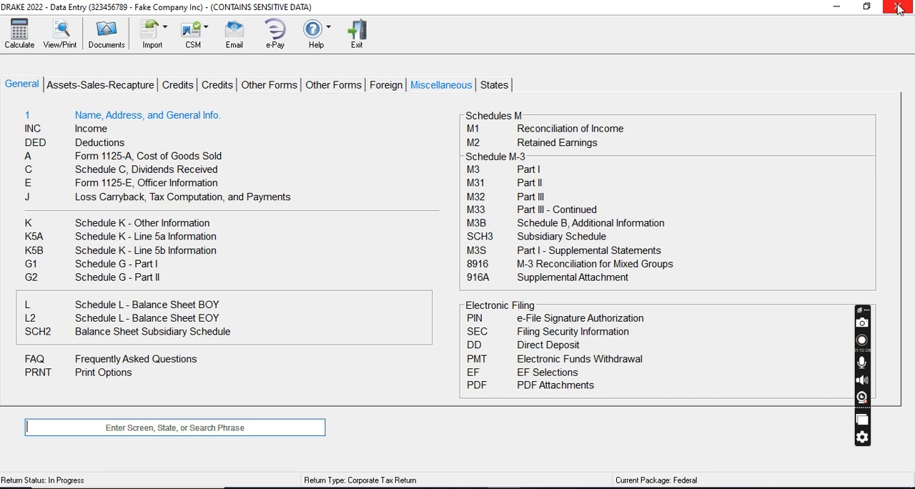
left_click(899, 9)
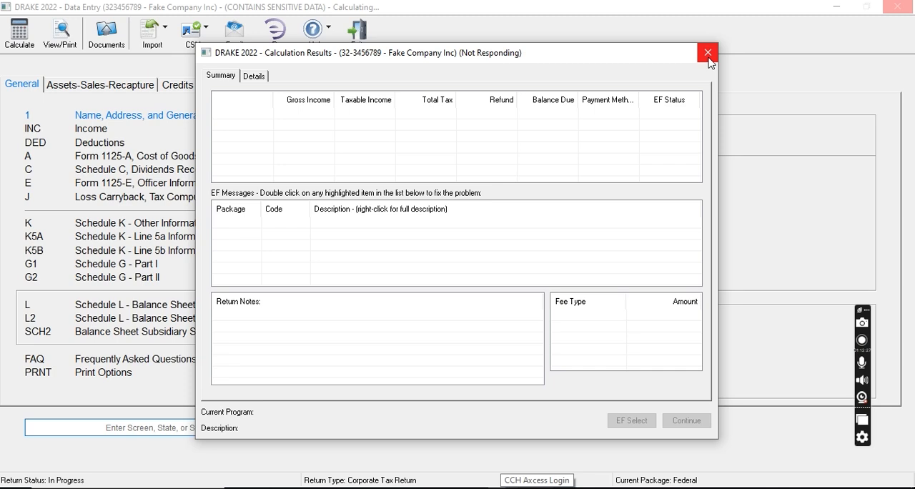
left_click(708, 58)
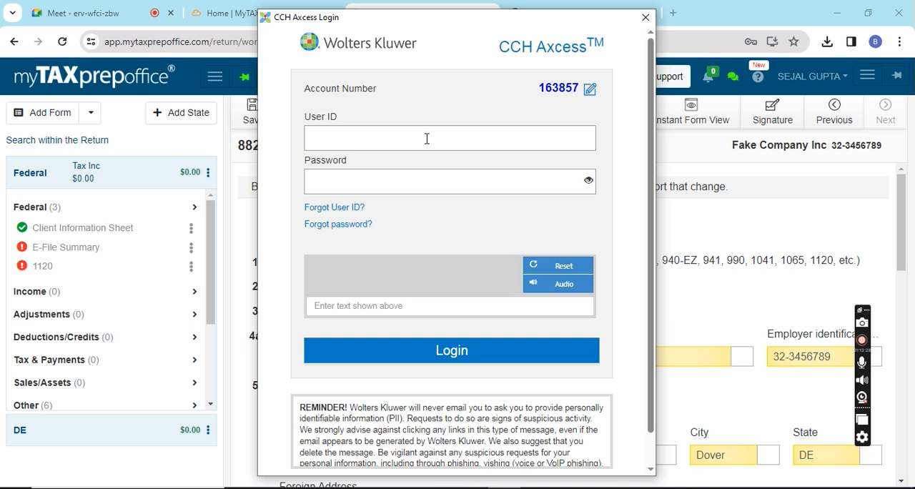
- Sign in to CCH Axcess with the user ID, the account password and the captcha text
type("sagar1")
key("Tab")
type("•")
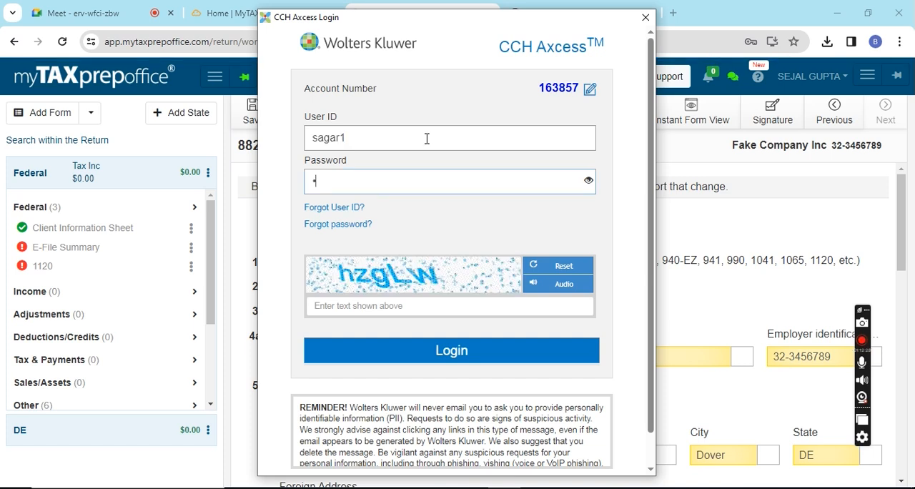
type("•••••••••")
key("Tab")
type("hz")
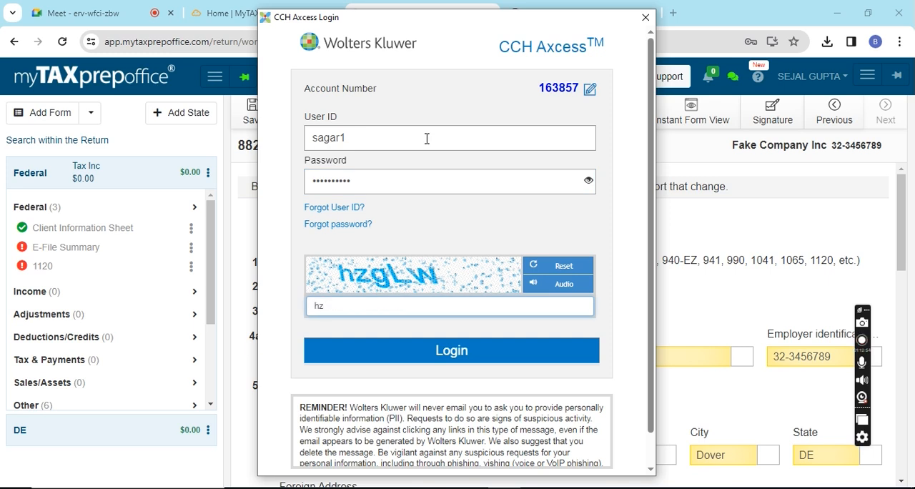
type("gLw")
left_click(447, 350)
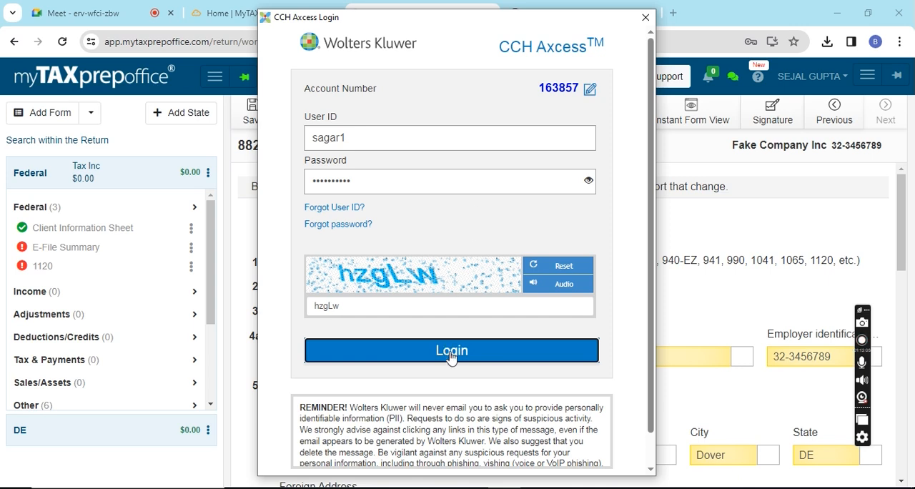
left_click(451, 354)
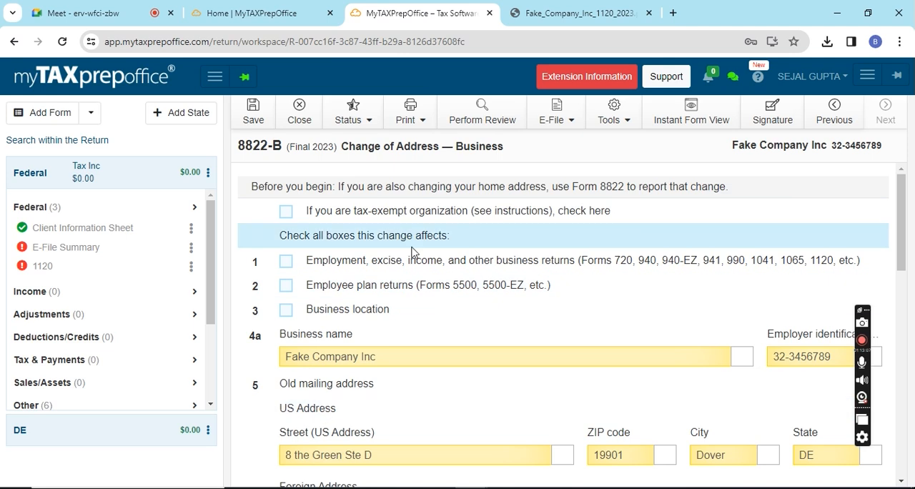
- Close the Fake Company Inc return in MyTAXPrepOffice and save it
left_click(300, 114)
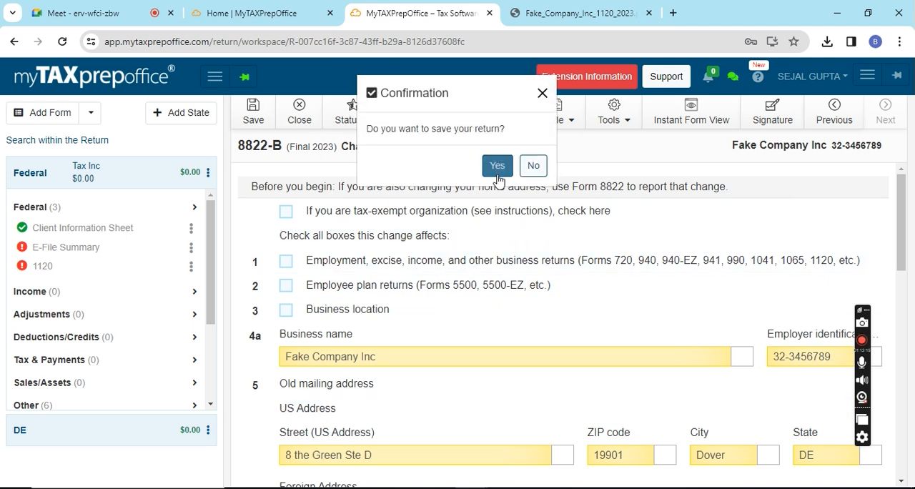
left_click(497, 166)
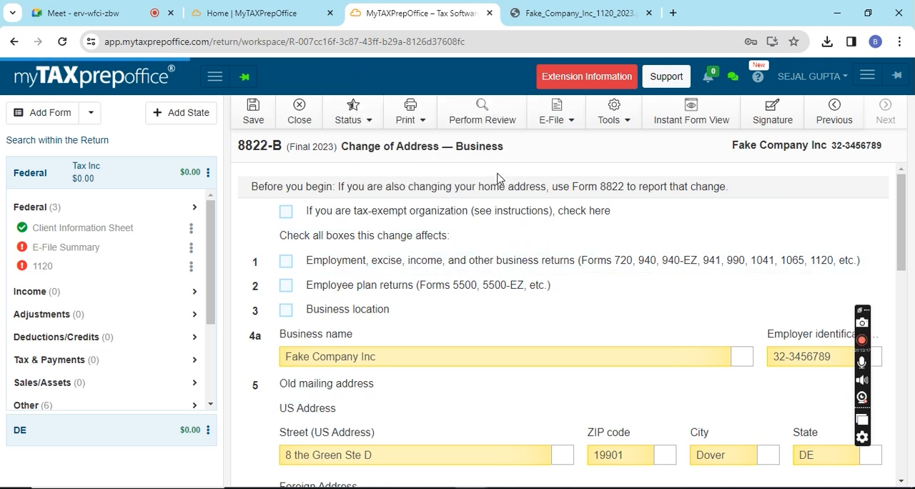